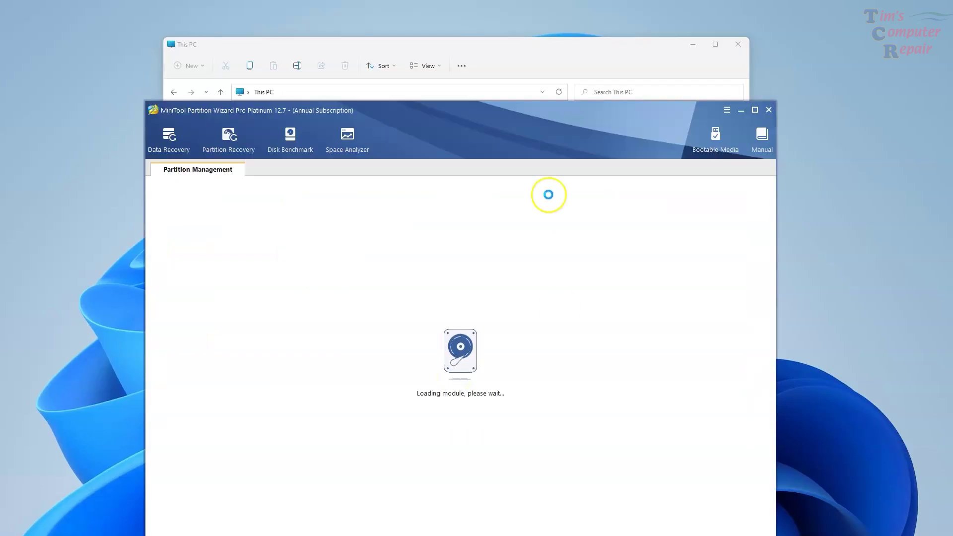
- Move the MiniTool window higher and let the full disk and partition list load
{"action": "left_click_drag", "start_coordinate": [490, 107], "coordinate": [486, 44]}
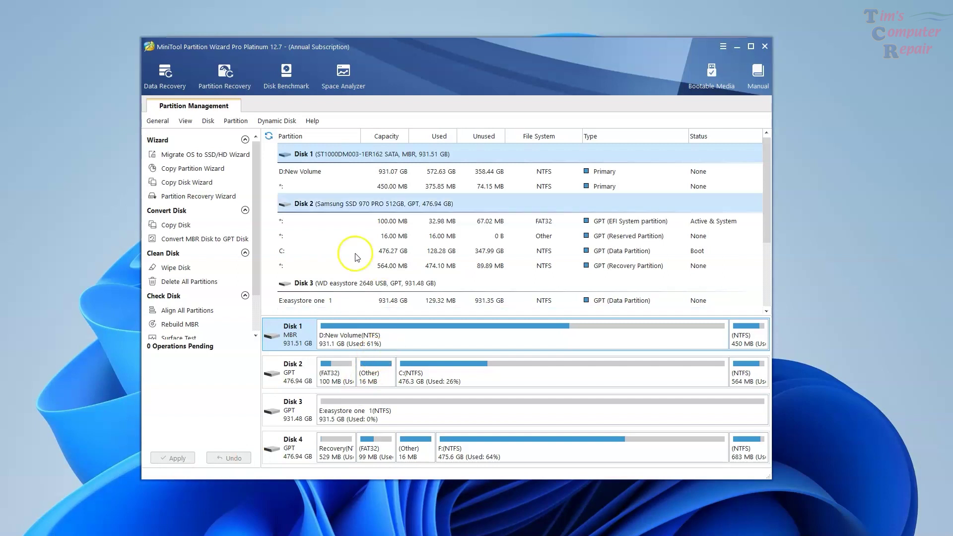
- Open Data Recovery and start scanning the F: NTFS logical drive for lost files
{"action": "left_click", "coordinate": [163, 72]}
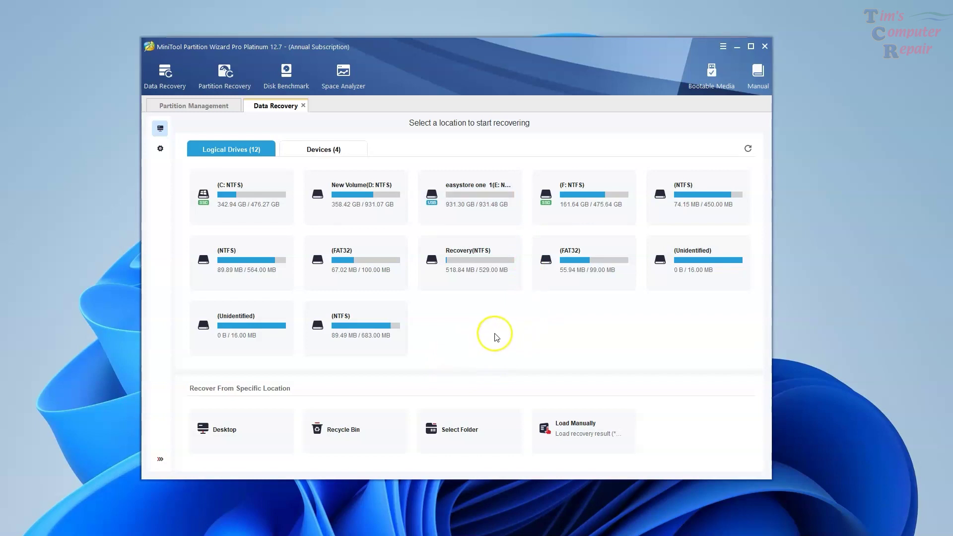
{"action": "mouse_move", "coordinate": [540, 277]}
{"action": "mouse_move", "coordinate": [544, 211]}
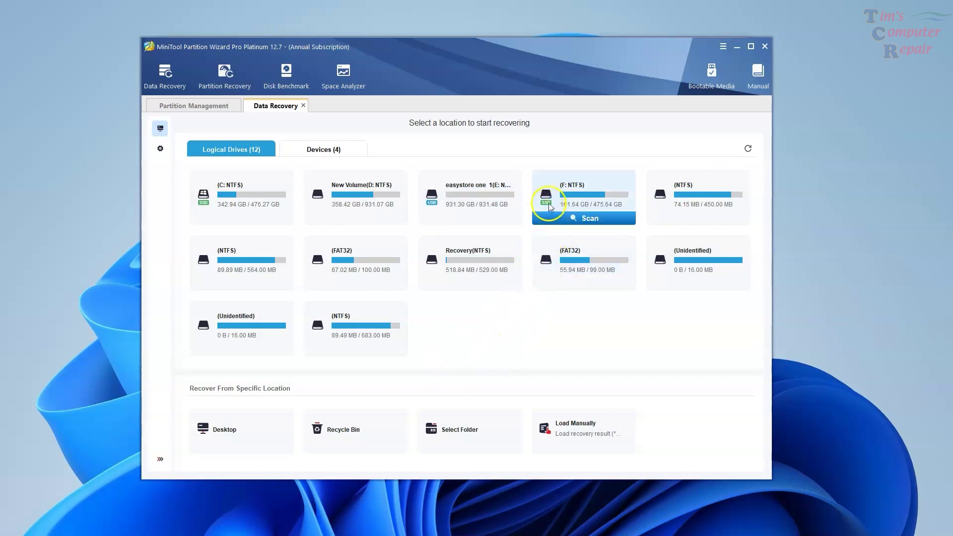
{"action": "mouse_move", "coordinate": [426, 209]}
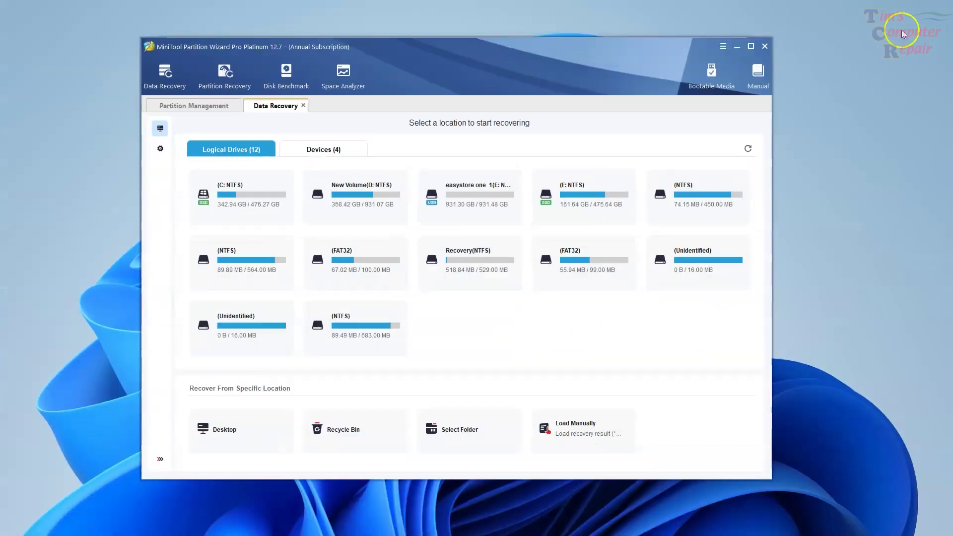
{"action": "mouse_move", "coordinate": [587, 222]}
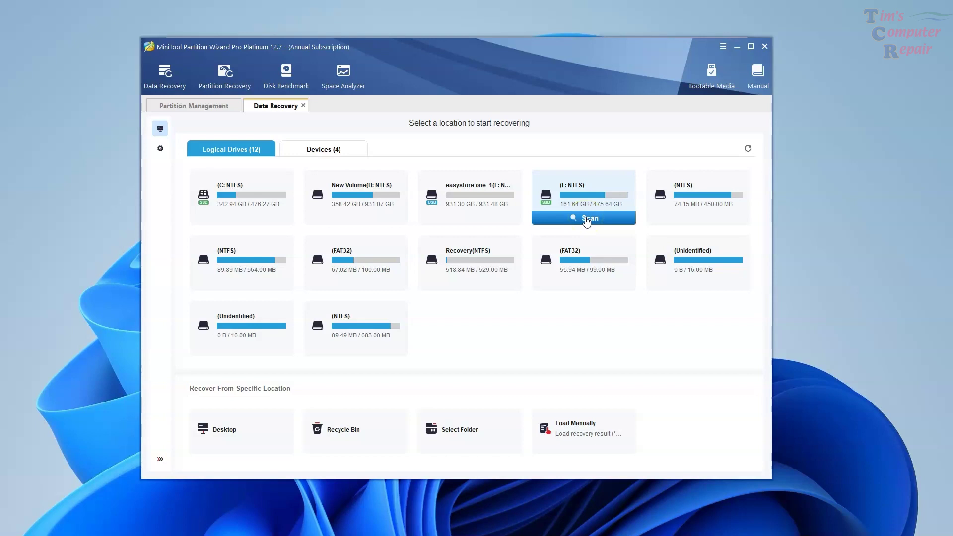
{"action": "left_click", "coordinate": [587, 220]}
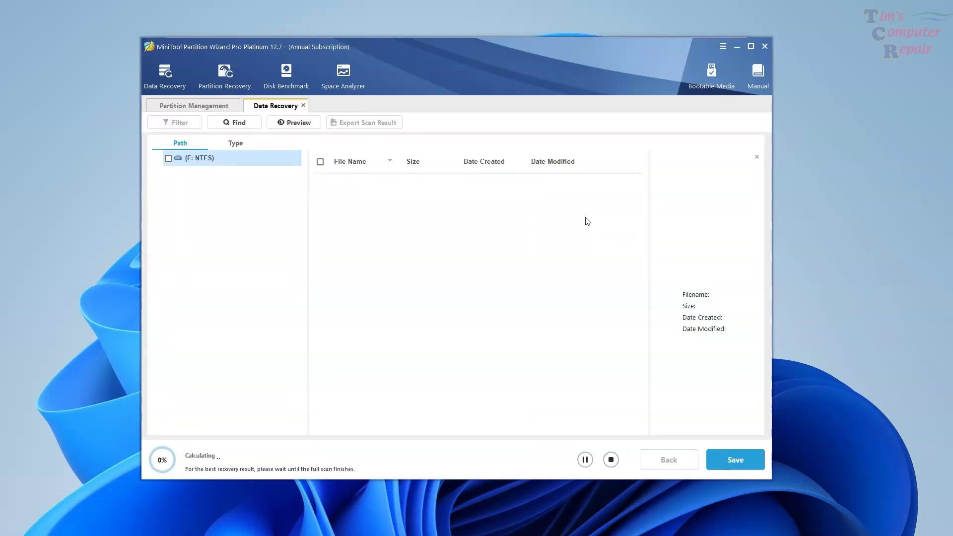
- Expand Deleted Files in the Path tree while the F: scan is running
{"action": "left_click", "coordinate": [333, 313]}
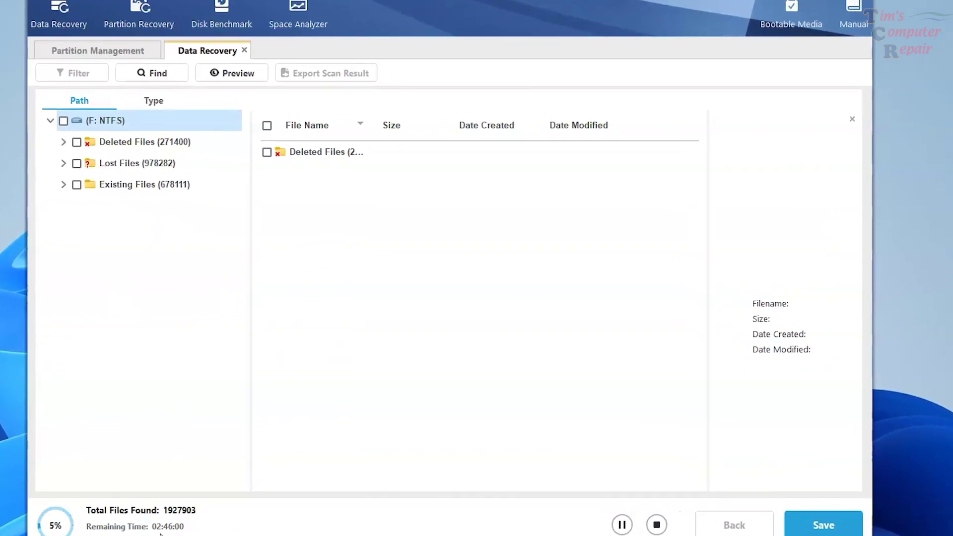
{"action": "left_click", "coordinate": [64, 142]}
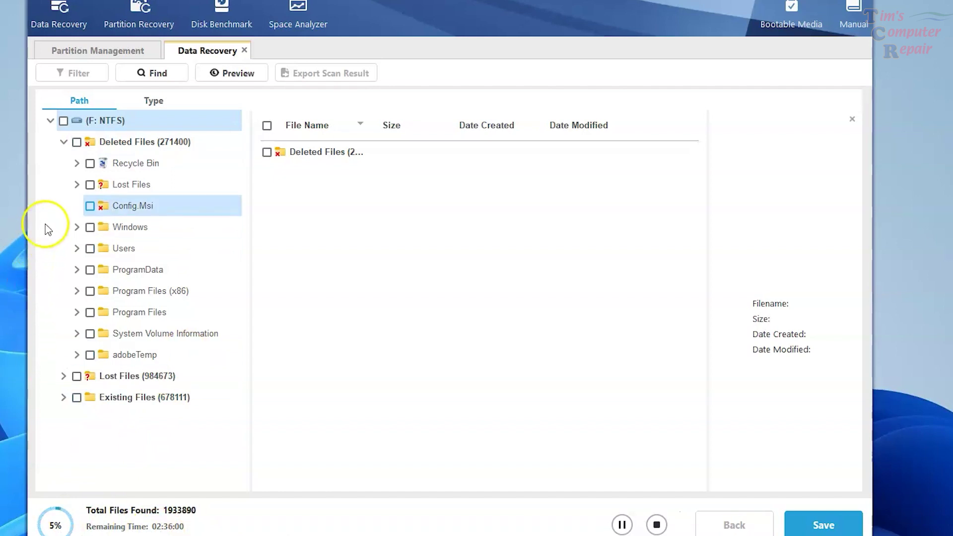
- Expand Users, the user's profile folder, Videos and audition videos in the deleted files tree
{"action": "left_click", "coordinate": [77, 249]}
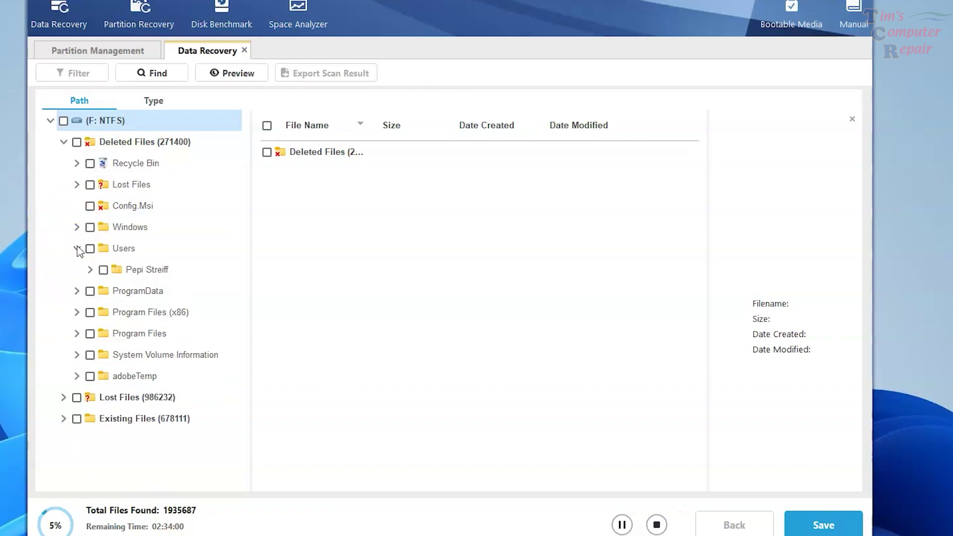
{"action": "left_click", "coordinate": [91, 270]}
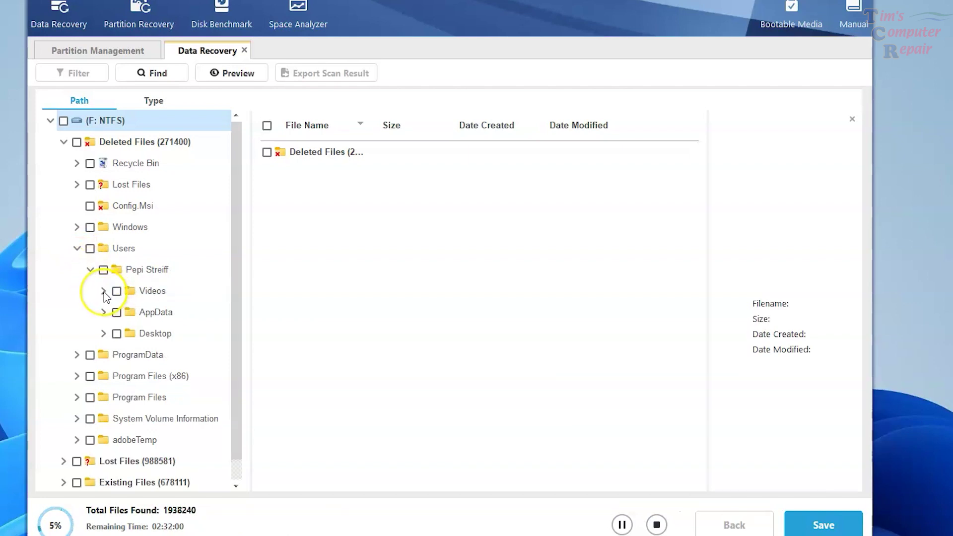
{"action": "left_click", "coordinate": [103, 291]}
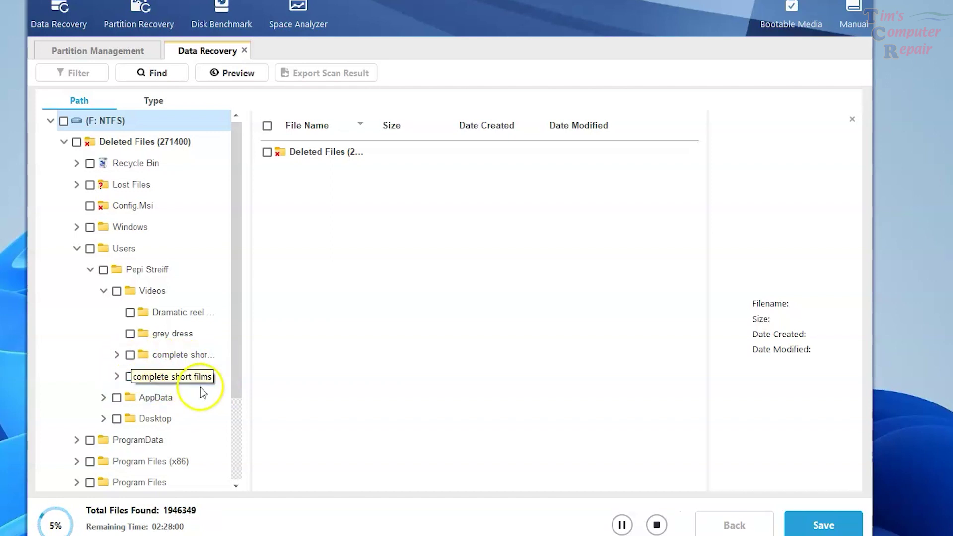
{"action": "left_click", "coordinate": [117, 378]}
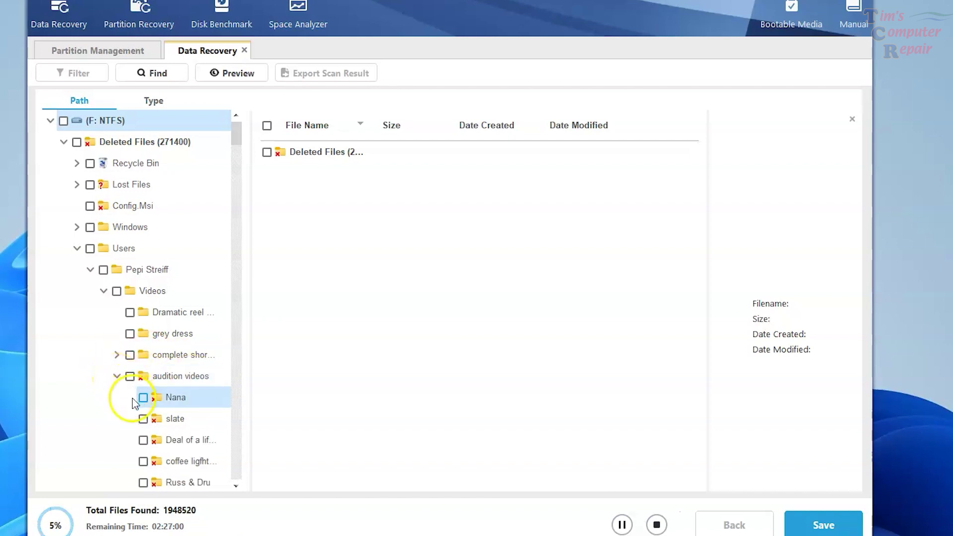
- Scroll through the audition videos folders and tick Nana for recovery
{"action": "scroll", "coordinate": [124, 398], "scroll_direction": "down", "scroll_amount": 4}
{"action": "scroll", "coordinate": [204, 448], "scroll_direction": "down", "scroll_amount": 2}
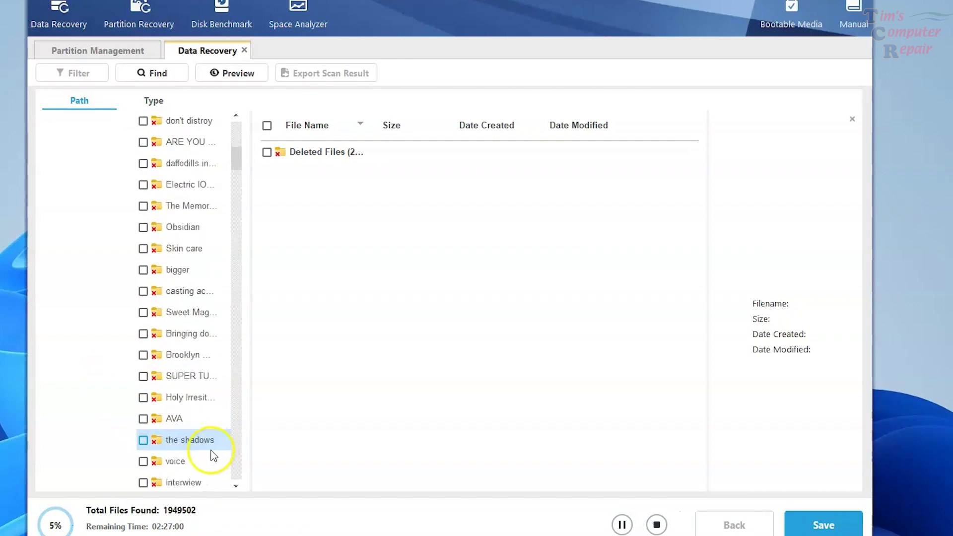
{"action": "scroll", "coordinate": [199, 455], "scroll_direction": "down", "scroll_amount": 4}
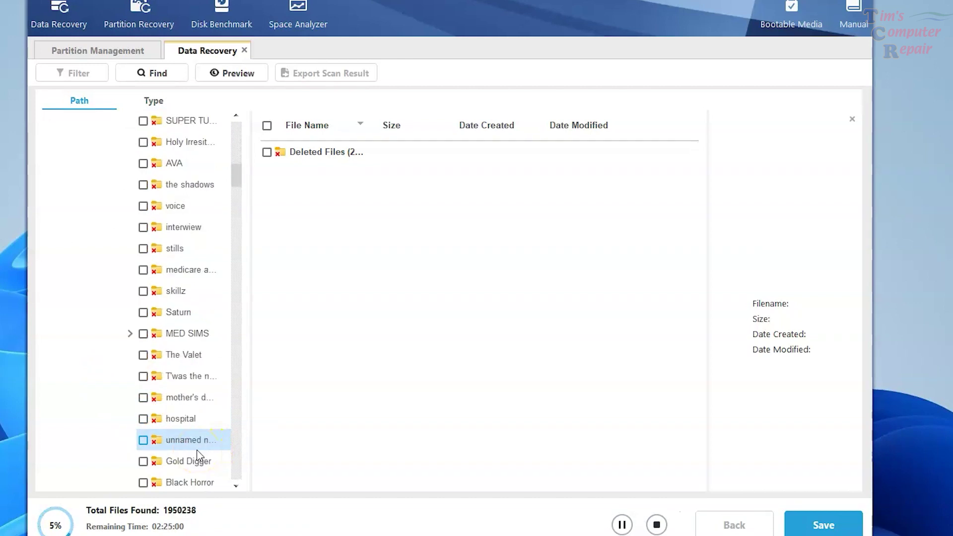
{"action": "scroll", "coordinate": [198, 456], "scroll_direction": "down", "scroll_amount": 6}
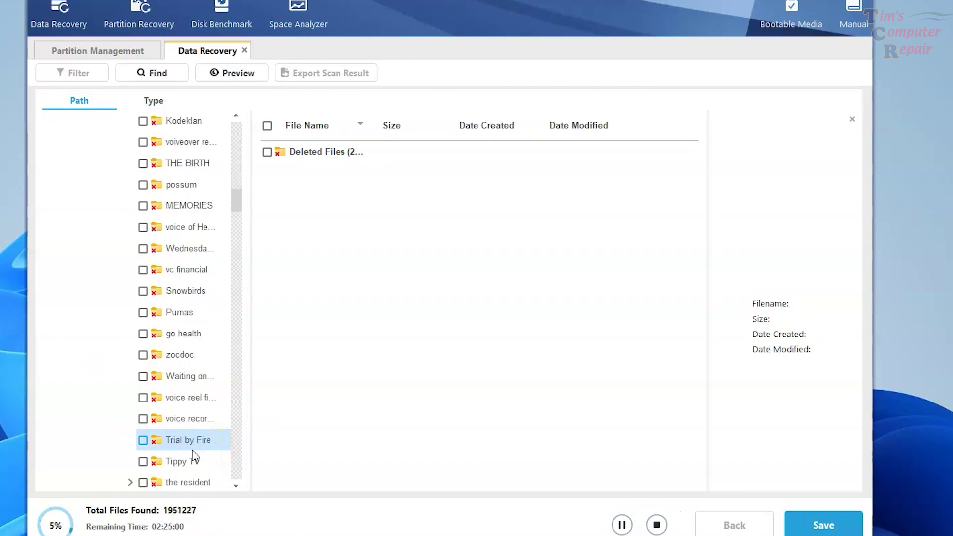
{"action": "scroll", "coordinate": [195, 455], "scroll_direction": "down", "scroll_amount": 2}
{"action": "scroll", "coordinate": [194, 454], "scroll_direction": "down", "scroll_amount": 2}
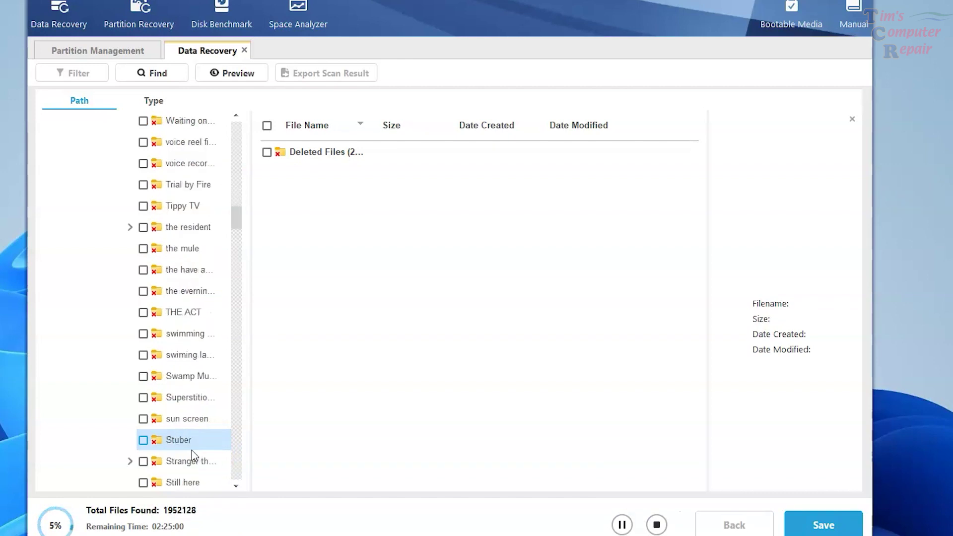
{"action": "scroll", "coordinate": [195, 455], "scroll_direction": "down", "scroll_amount": 2}
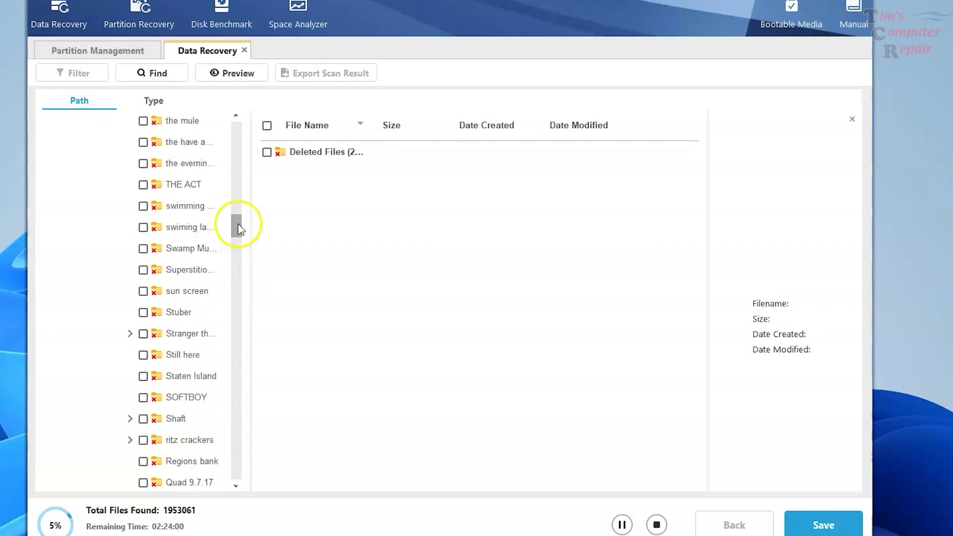
{"action": "left_click_drag", "start_coordinate": [238, 223], "coordinate": [259, 149]}
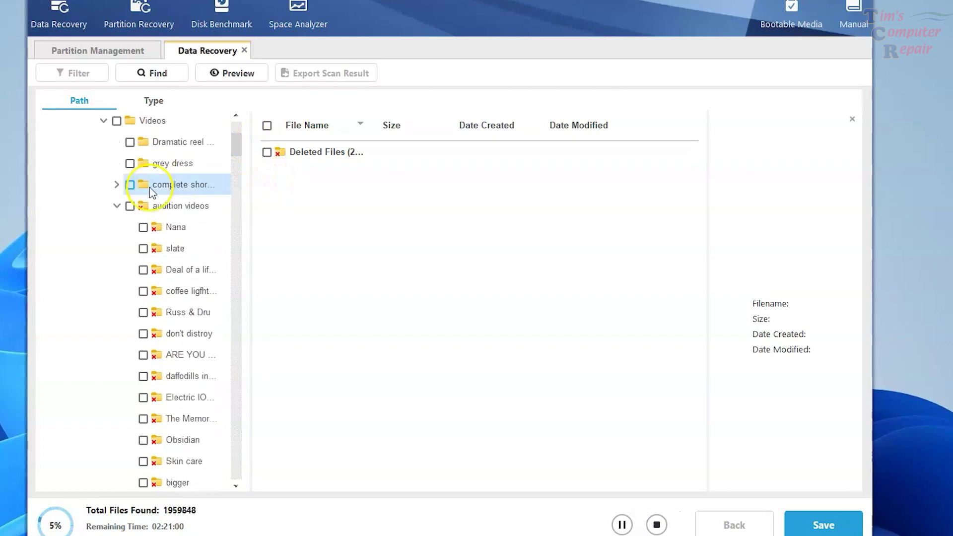
{"action": "left_click", "coordinate": [143, 227]}
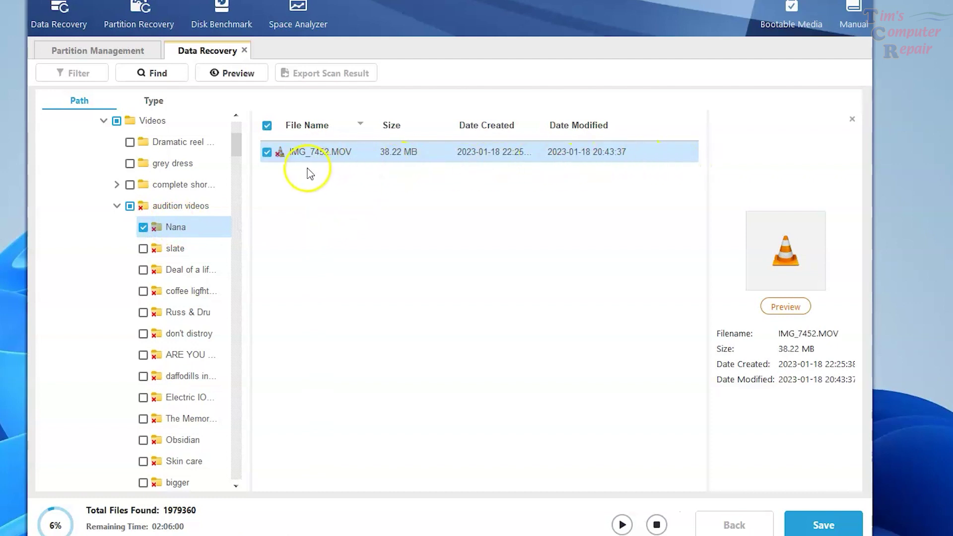
- Recover IMG_7452.MOV into the Videos - Shortcut folder on easystore one (E:)
{"action": "right_click", "coordinate": [380, 154]}
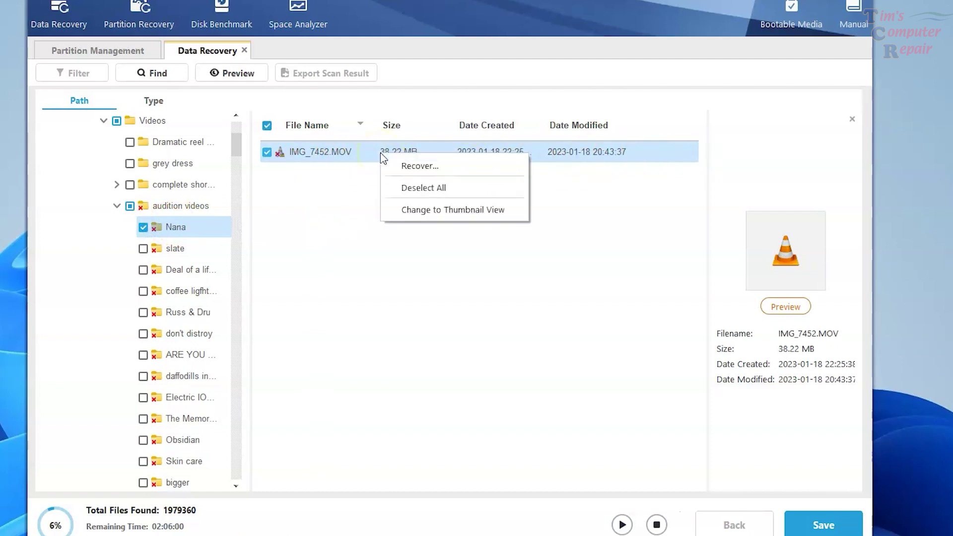
{"action": "left_click", "coordinate": [422, 167]}
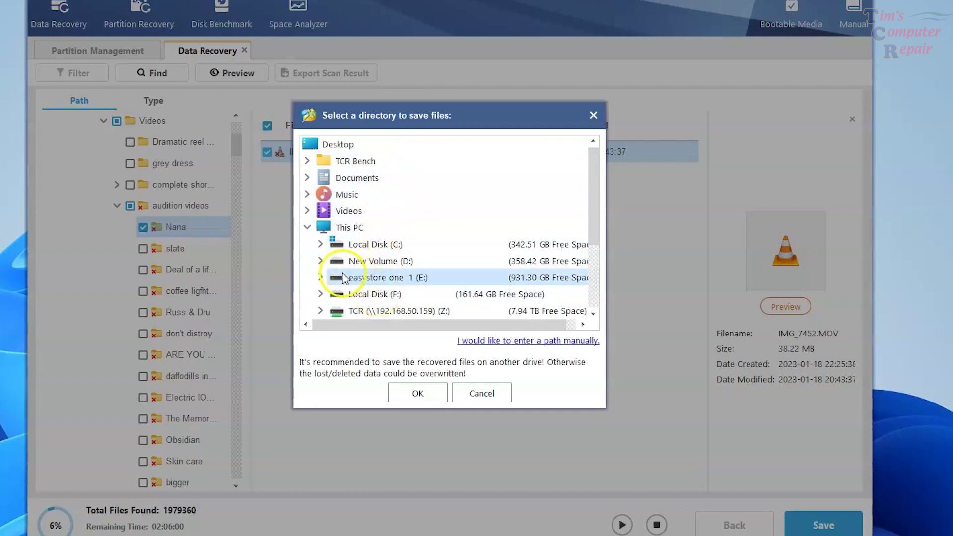
{"action": "left_click", "coordinate": [323, 278]}
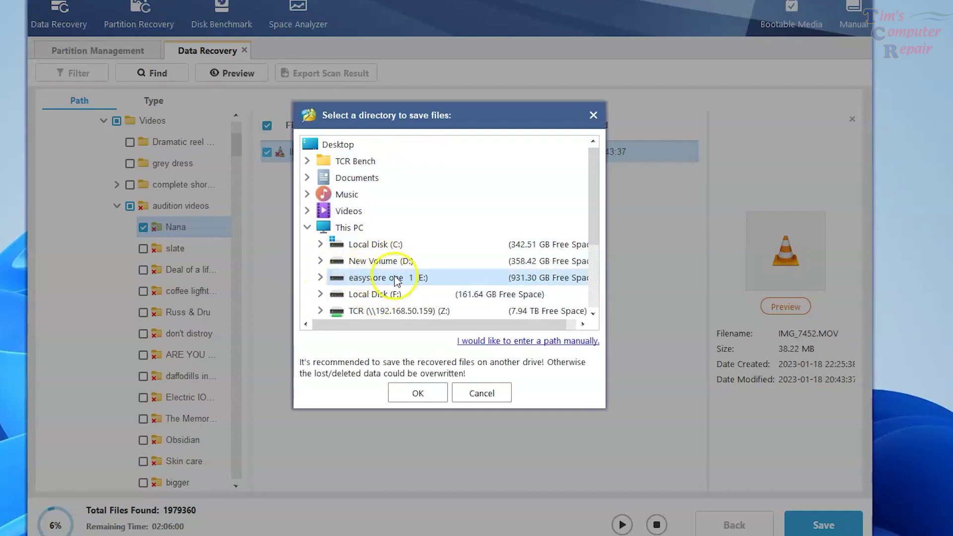
{"action": "left_click", "coordinate": [320, 280]}
{"action": "left_click", "coordinate": [370, 278]}
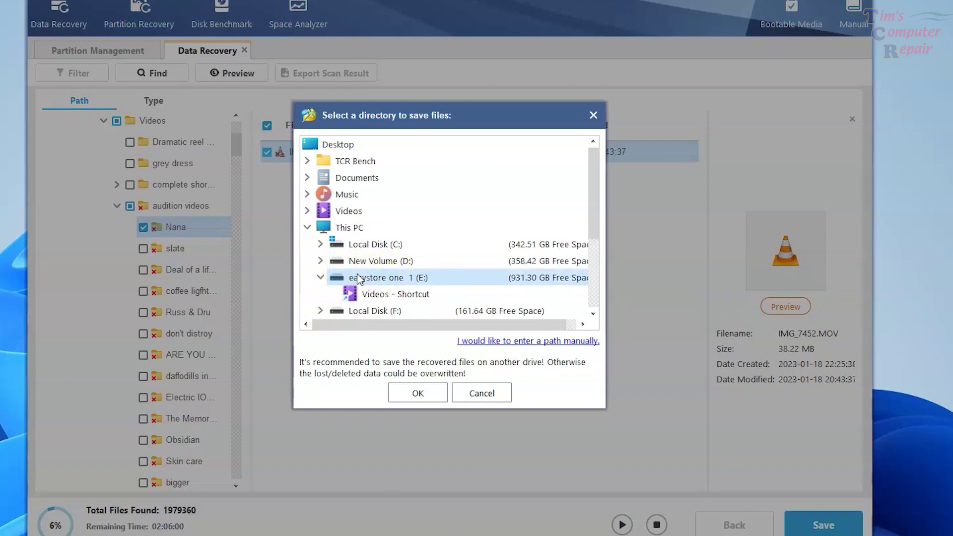
{"action": "left_click", "coordinate": [392, 296]}
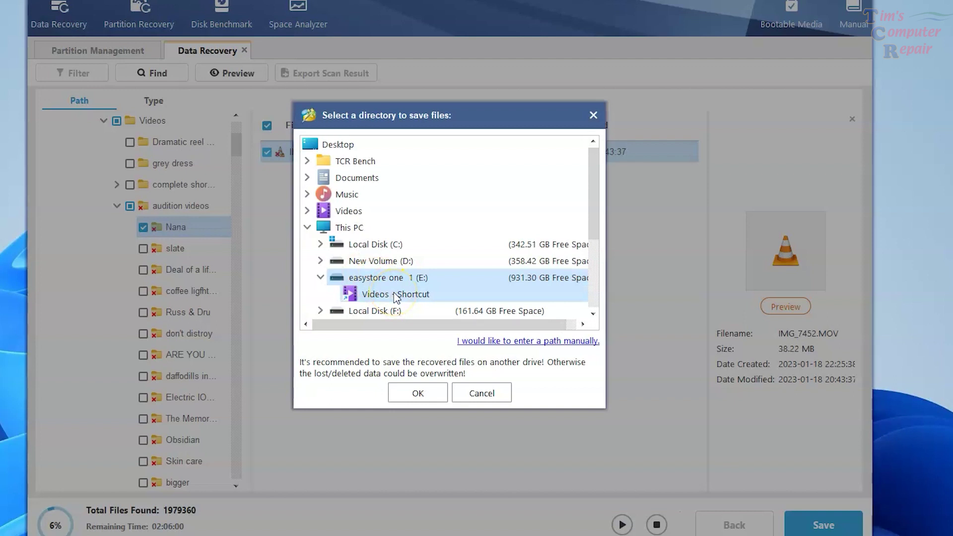
{"action": "left_click", "coordinate": [416, 391]}
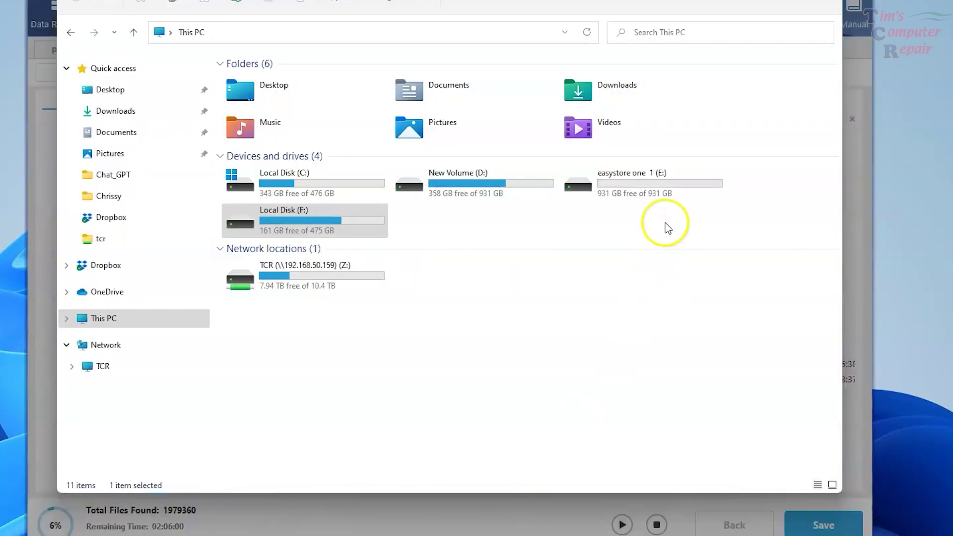
- Open easystore one (E:), check the recovered IMG_7452.MOV, then return to MiniTool
{"action": "double_click", "coordinate": [654, 195]}
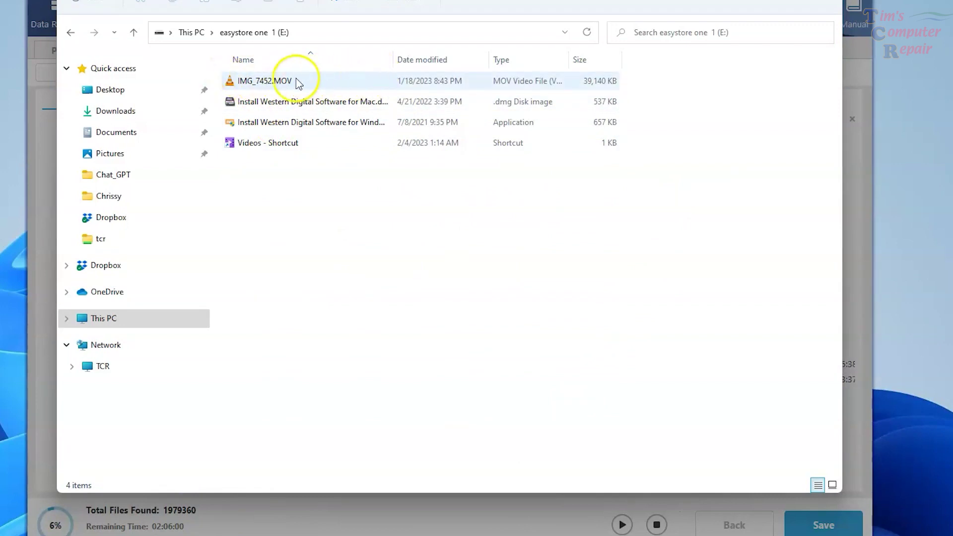
{"action": "left_click", "coordinate": [252, 85]}
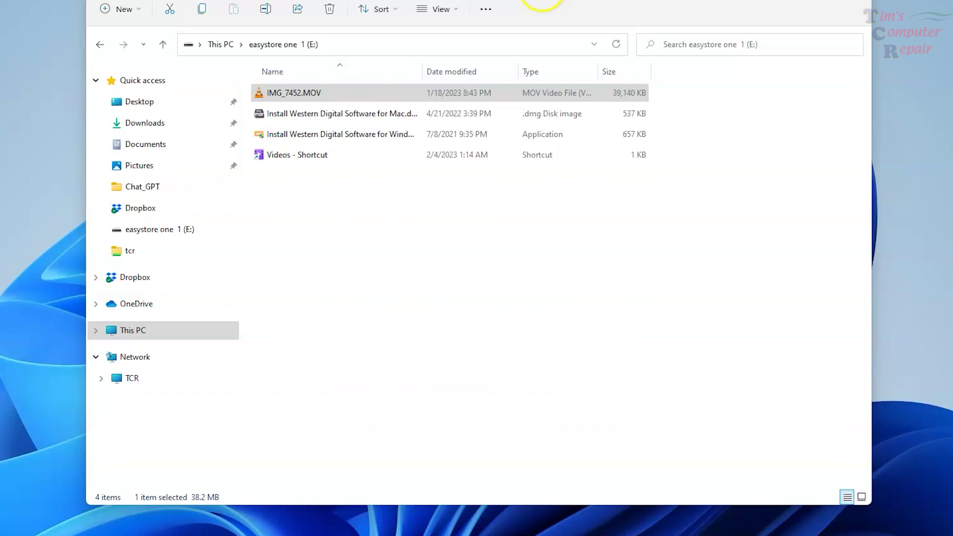
{"action": "left_click", "coordinate": [542, 2]}
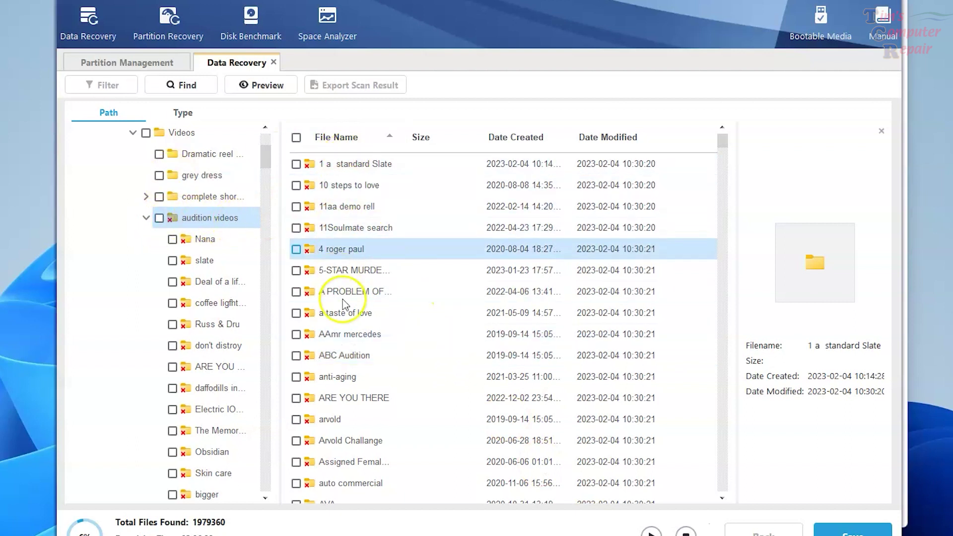
- Select every deleted item in audition videos and save them to easystore one (E:)
{"action": "scroll", "coordinate": [385, 397], "scroll_direction": "down", "scroll_amount": 6}
{"action": "scroll", "coordinate": [387, 402], "scroll_direction": "down", "scroll_amount": 5}
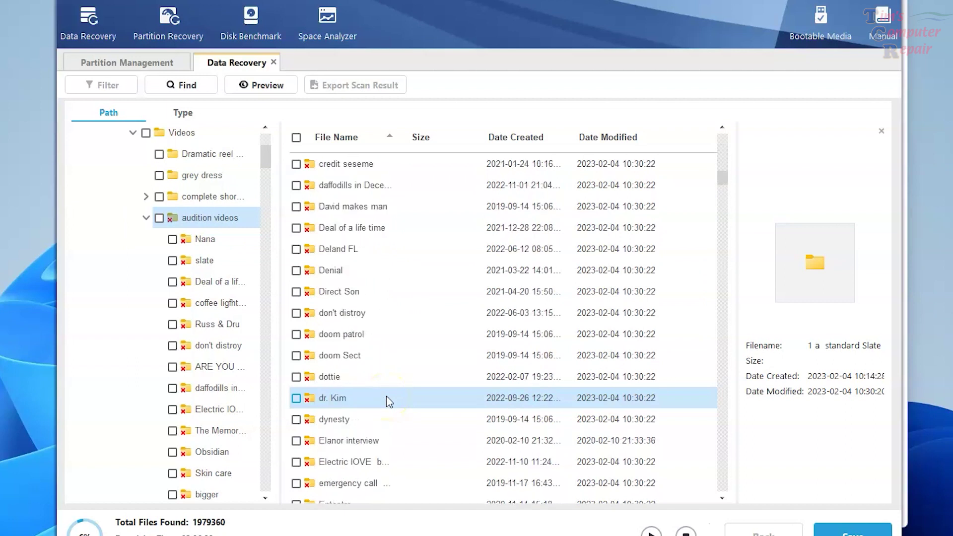
{"action": "scroll", "coordinate": [387, 400], "scroll_direction": "down", "scroll_amount": 15}
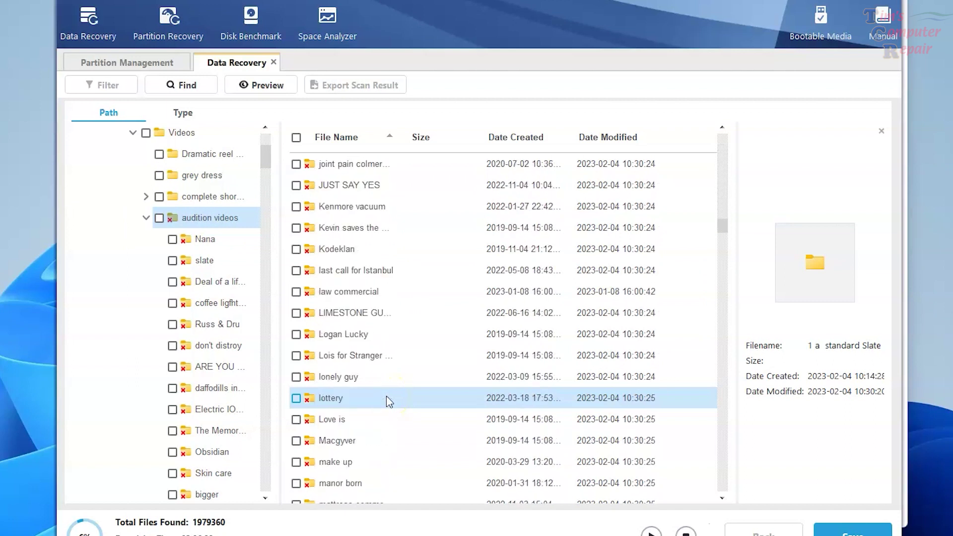
{"action": "left_click", "coordinate": [298, 140]}
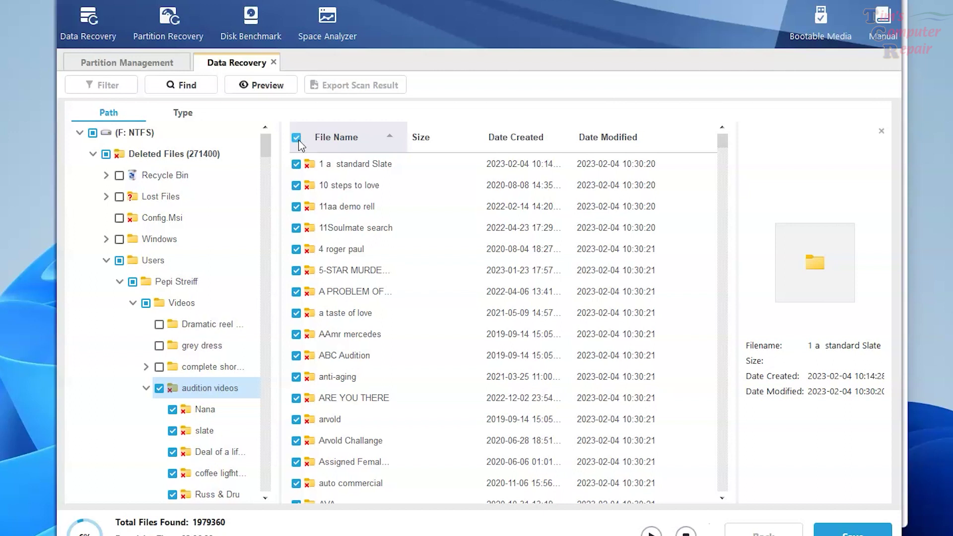
{"action": "left_click", "coordinate": [367, 162]}
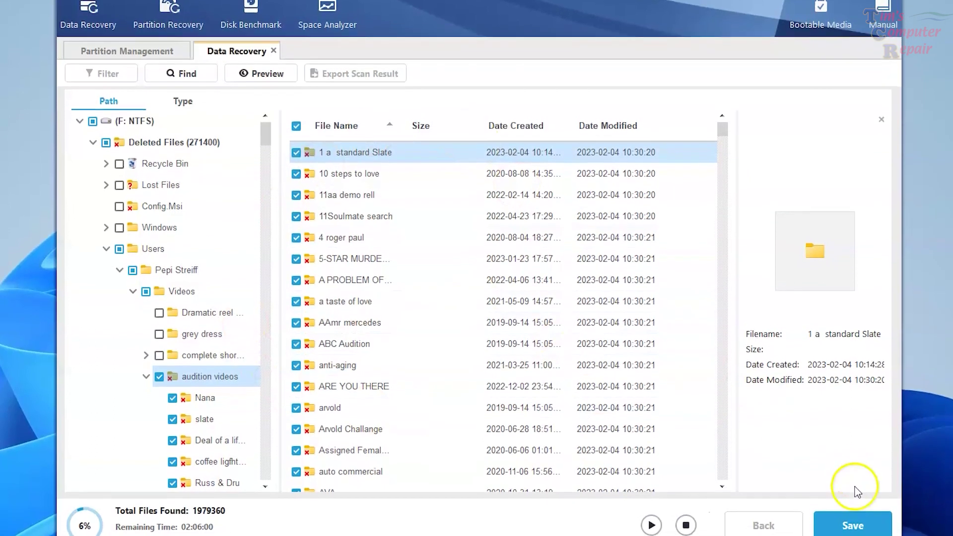
{"action": "left_click", "coordinate": [863, 522]}
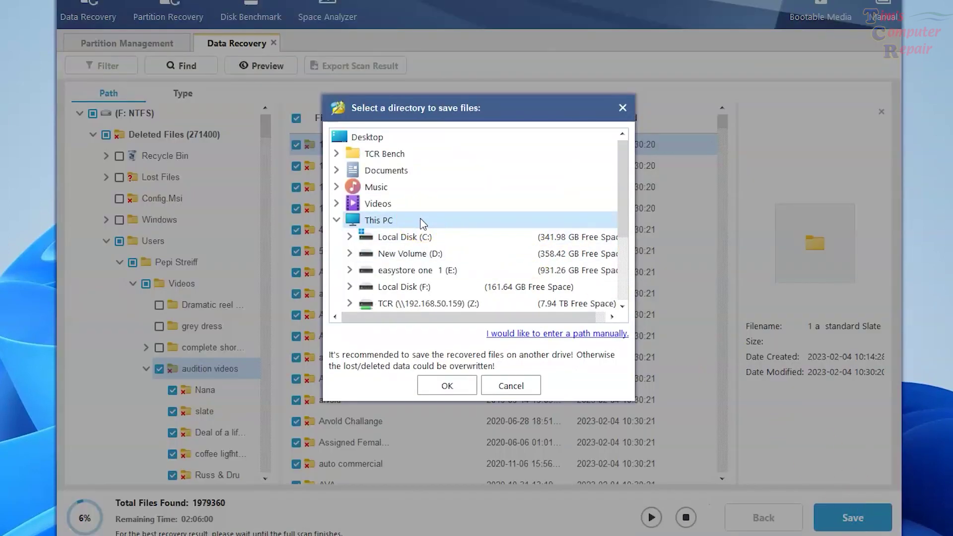
{"action": "left_click", "coordinate": [422, 270]}
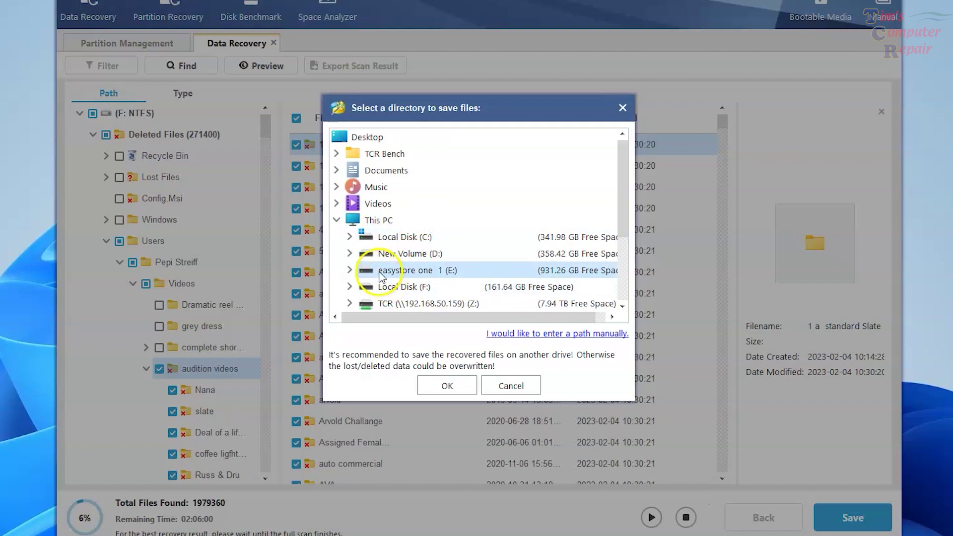
{"action": "left_click", "coordinate": [350, 270]}
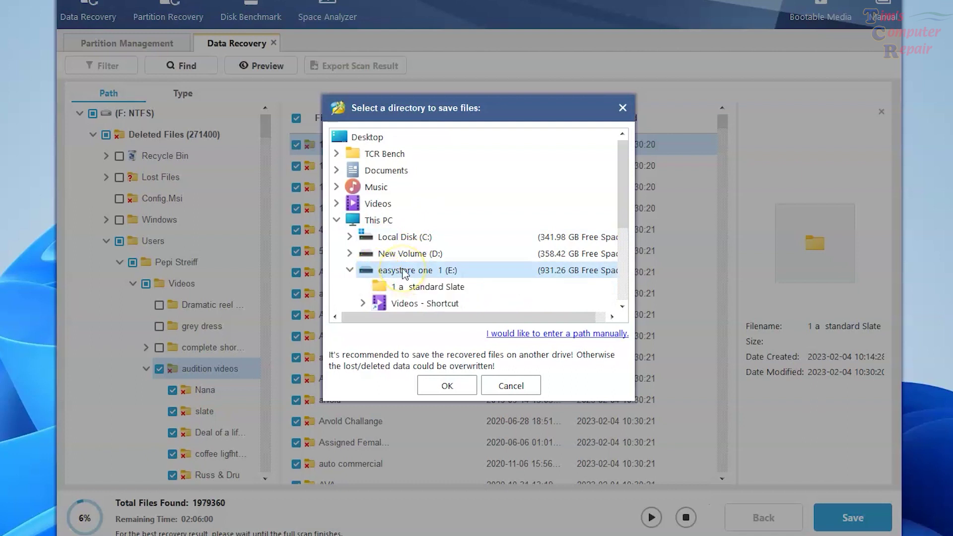
{"action": "left_click", "coordinate": [442, 386]}
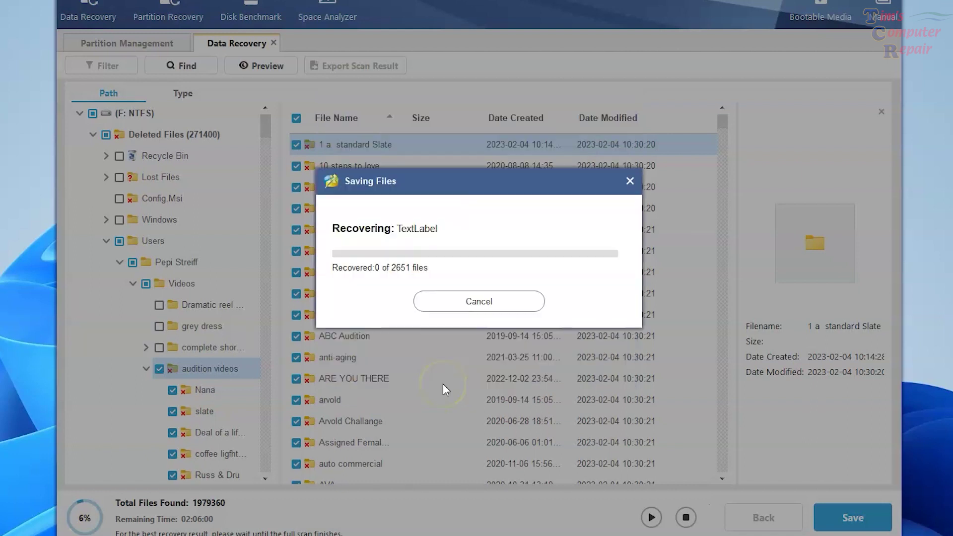
- Wait until all 2,651 files (93.92 GB) finish saving and Recovery Completed appears
{"action": "left_click", "coordinate": [344, 299]}
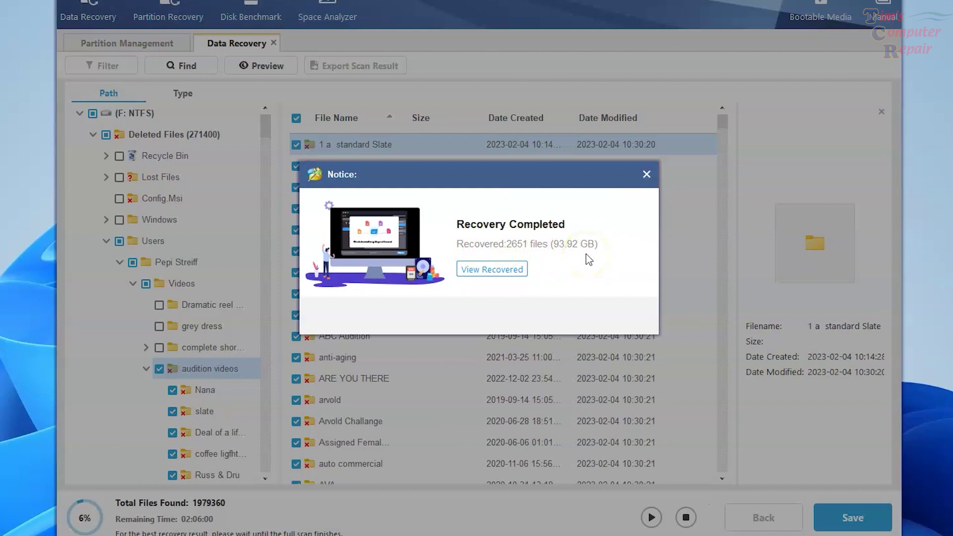
- View the recovered files and open Deleted Files (271400) > Users > profile > Videos > audition videos
{"action": "left_click", "coordinate": [492, 269]}
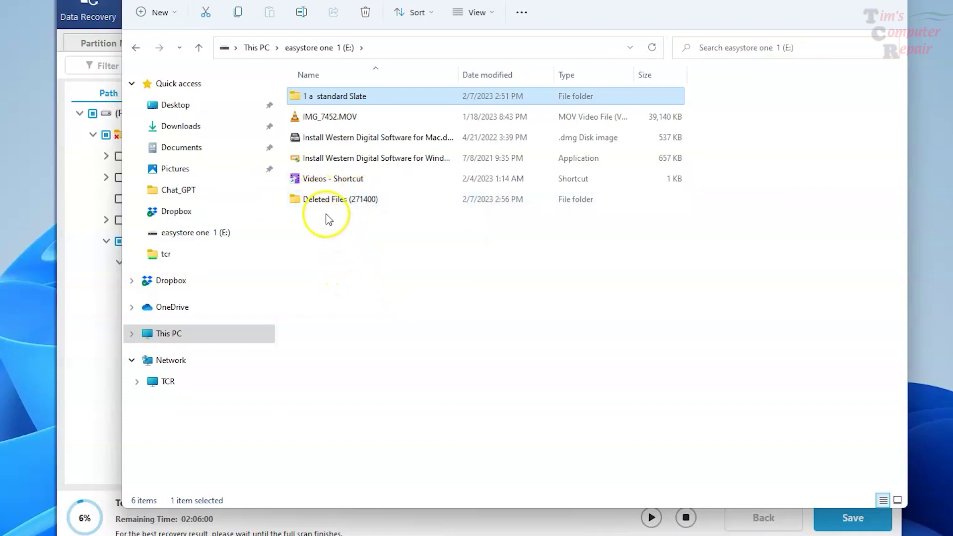
{"action": "double_click", "coordinate": [320, 201]}
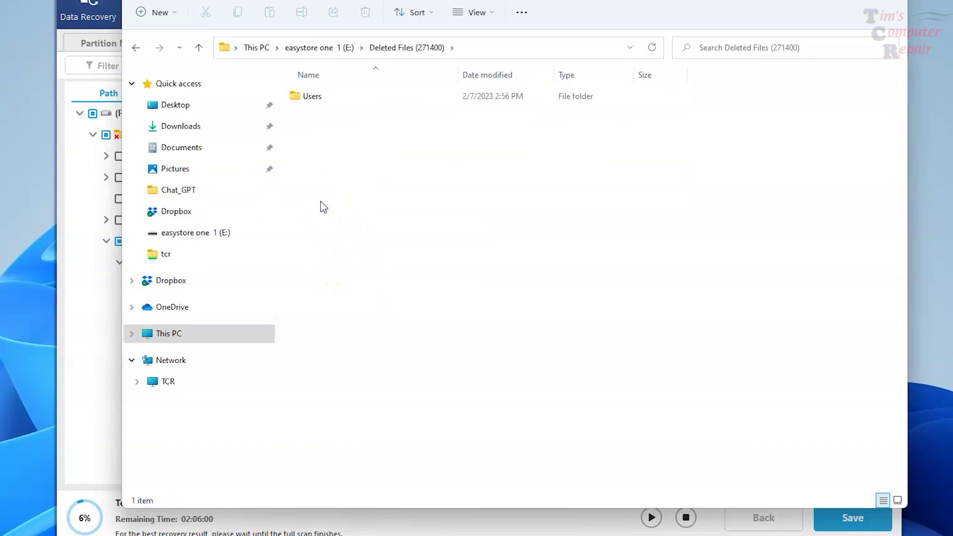
{"action": "double_click", "coordinate": [313, 95]}
{"action": "double_click", "coordinate": [315, 97]}
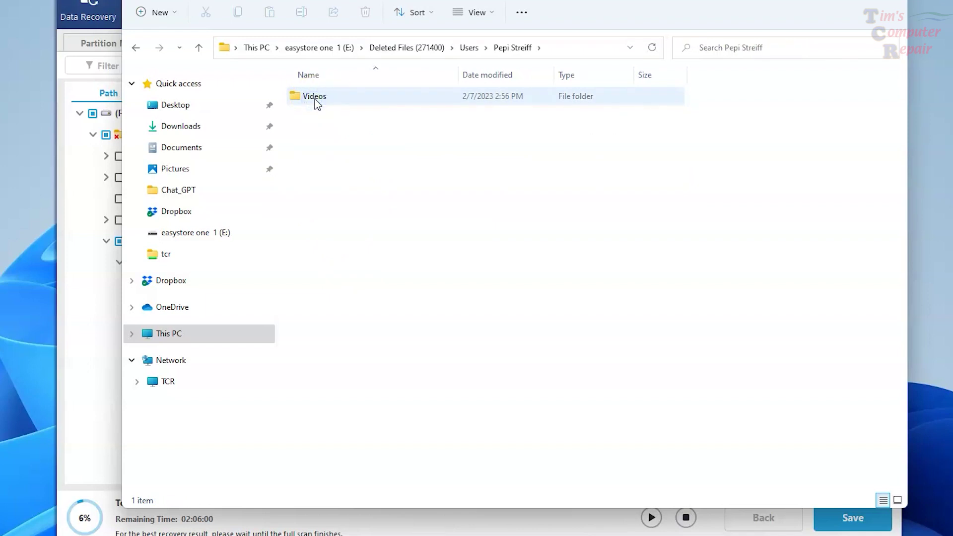
{"action": "double_click", "coordinate": [315, 97]}
{"action": "double_click", "coordinate": [316, 100]}
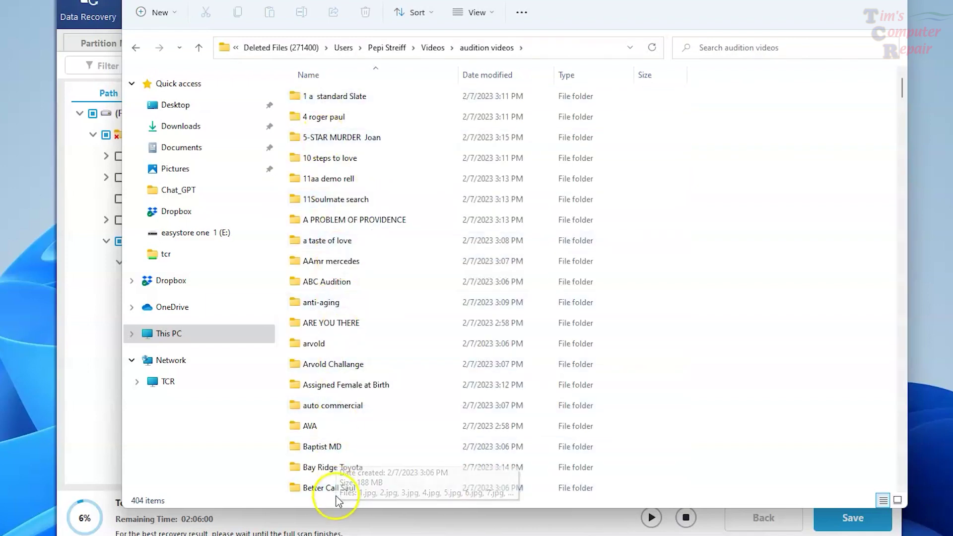
- Scroll through the 404 recovered MP4, MOV and M4V clips in audition videos
{"action": "left_click", "coordinate": [378, 243]}
{"action": "scroll", "coordinate": [404, 300], "scroll_direction": "down", "scroll_amount": 15}
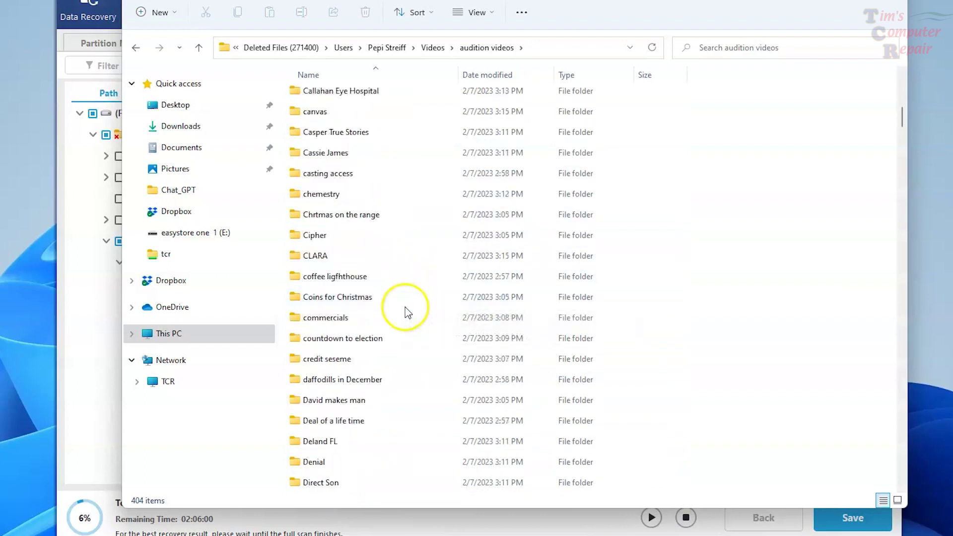
{"action": "scroll", "coordinate": [408, 313], "scroll_direction": "down", "scroll_amount": 16}
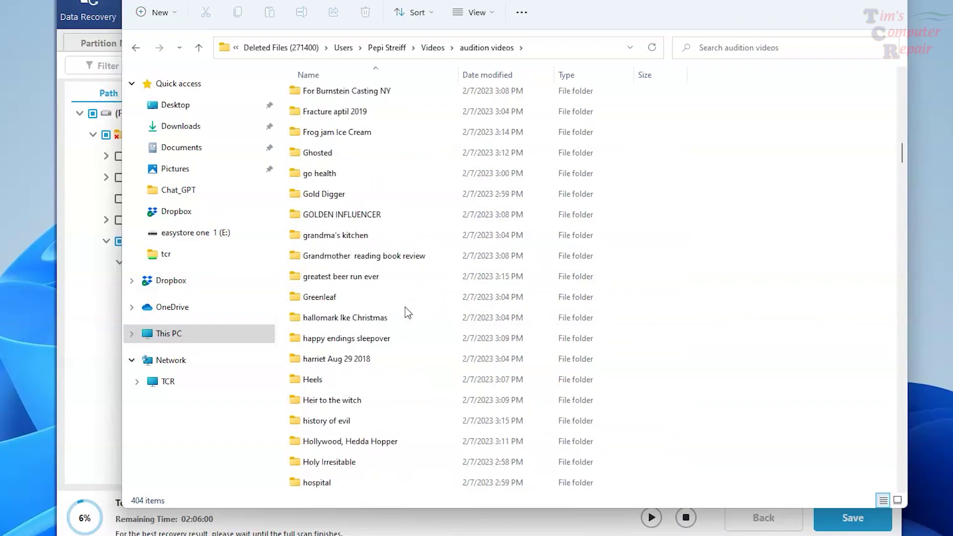
{"action": "scroll", "coordinate": [408, 313], "scroll_direction": "down", "scroll_amount": 20}
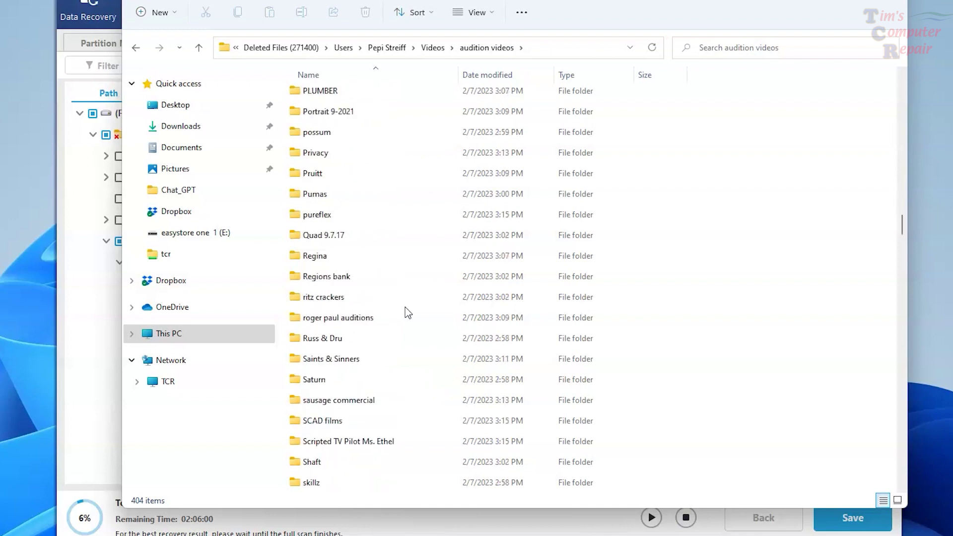
{"action": "scroll", "coordinate": [408, 313], "scroll_direction": "down", "scroll_amount": 15}
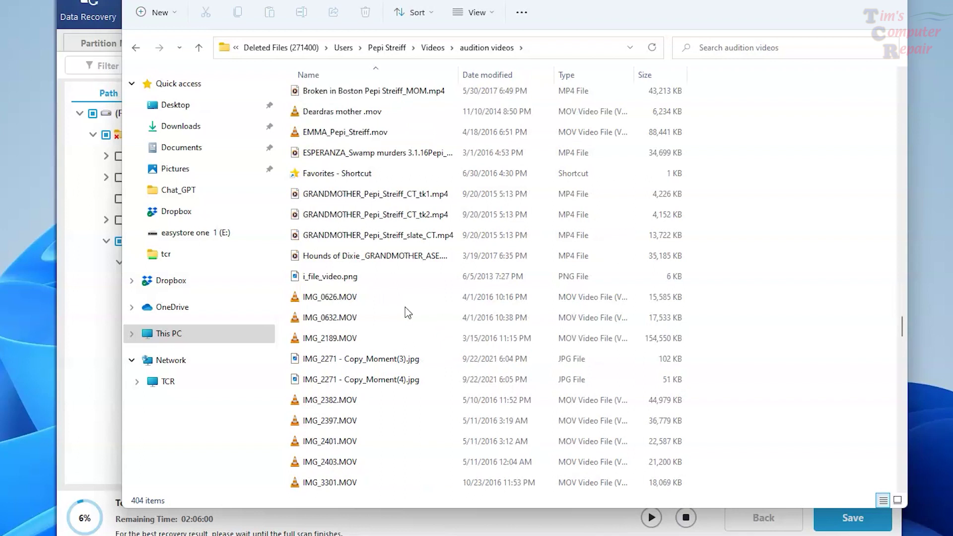
{"action": "scroll", "coordinate": [408, 313], "scroll_direction": "up", "scroll_amount": 4}
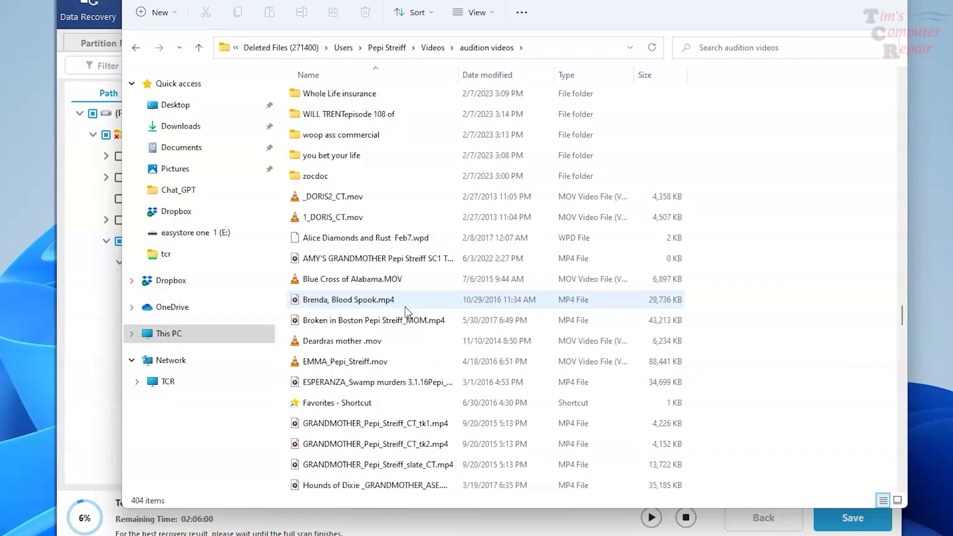
{"action": "scroll", "coordinate": [405, 312], "scroll_direction": "down", "scroll_amount": 20}
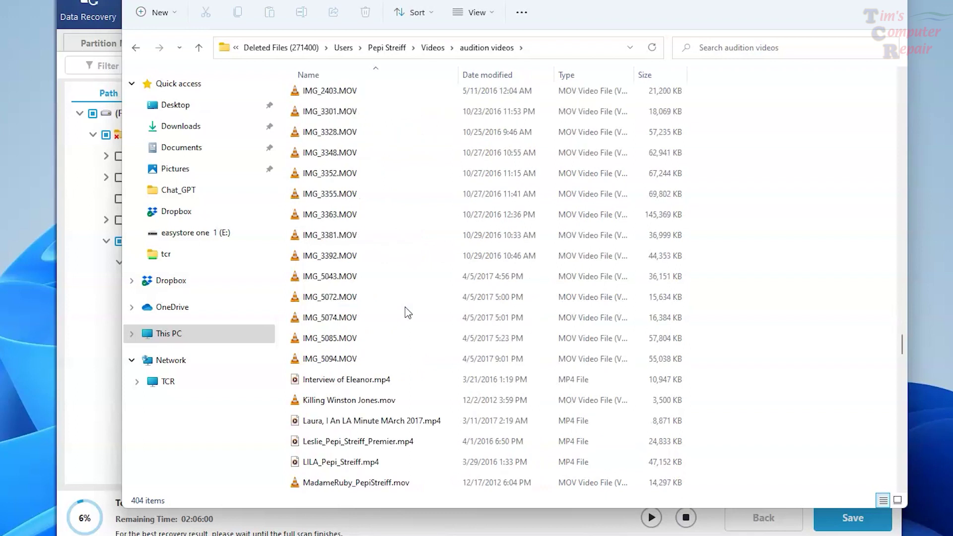
{"action": "scroll", "coordinate": [408, 313], "scroll_direction": "down", "scroll_amount": 20}
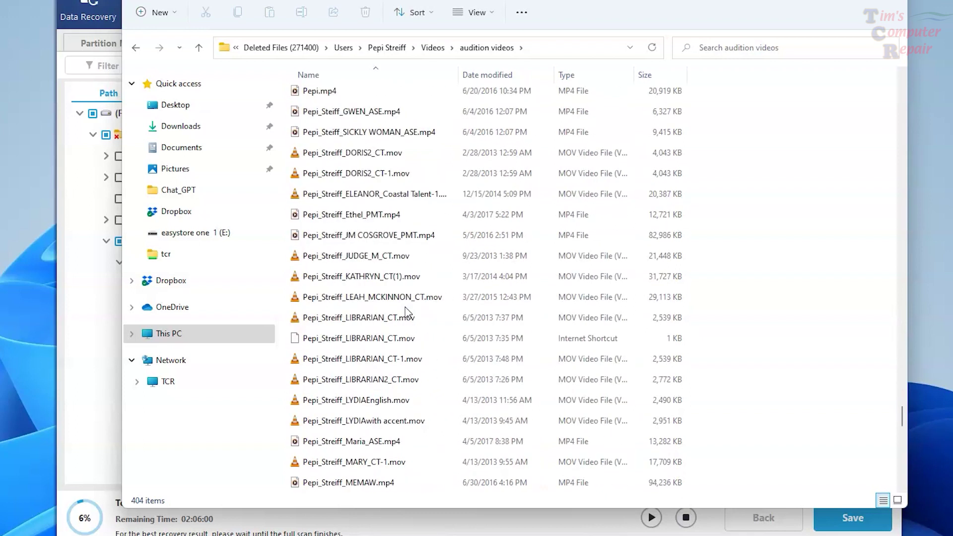
{"action": "scroll", "coordinate": [408, 313], "scroll_direction": "down", "scroll_amount": 6}
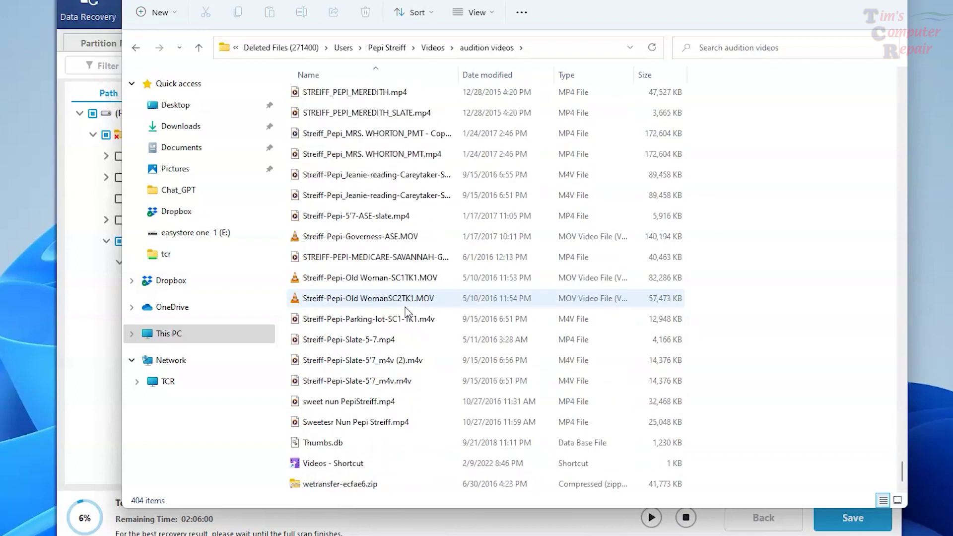
{"action": "scroll", "coordinate": [408, 307], "scroll_direction": "up", "scroll_amount": 12}
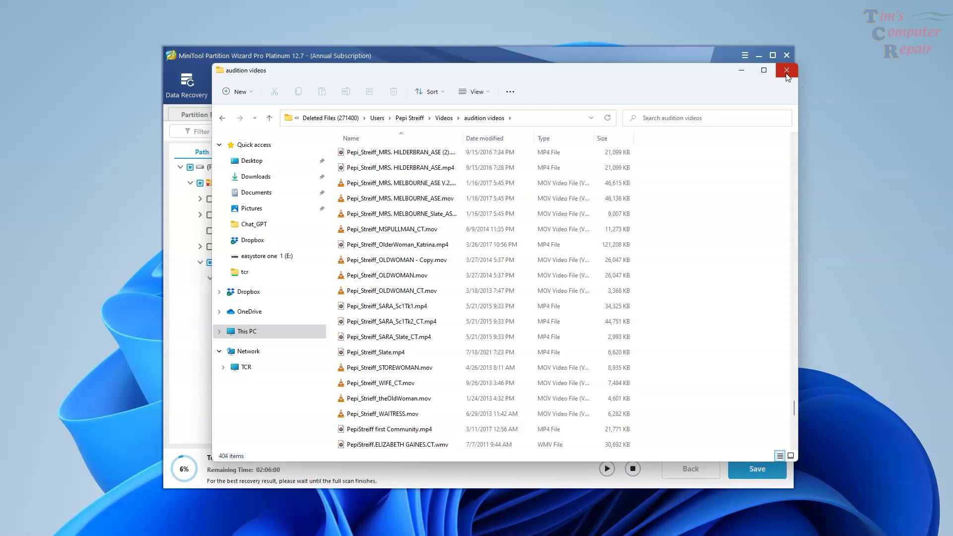
- Close the audition videos window and look over the Desktop, Recycle Bin, Select Folder and Load Manually options
{"action": "left_click", "coordinate": [787, 72]}
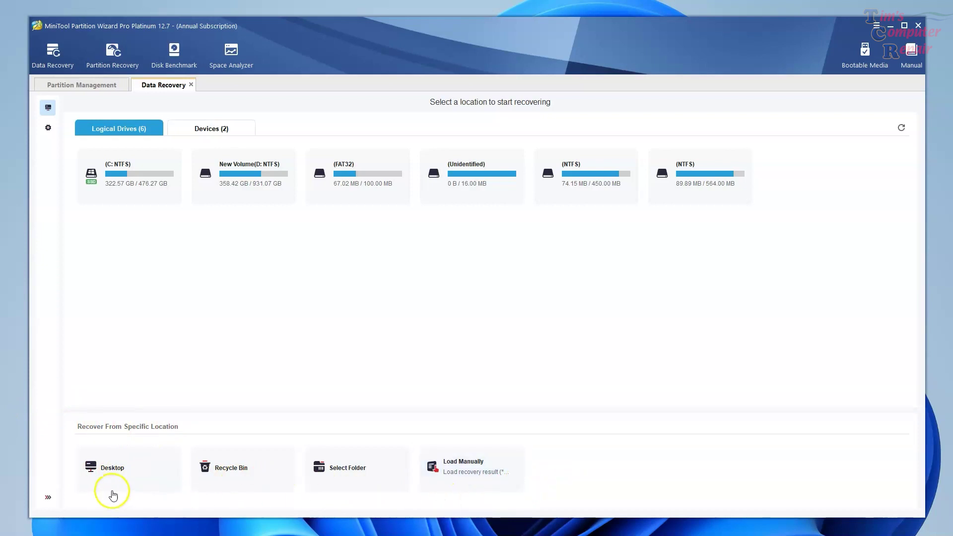
{"action": "mouse_move", "coordinate": [235, 479]}
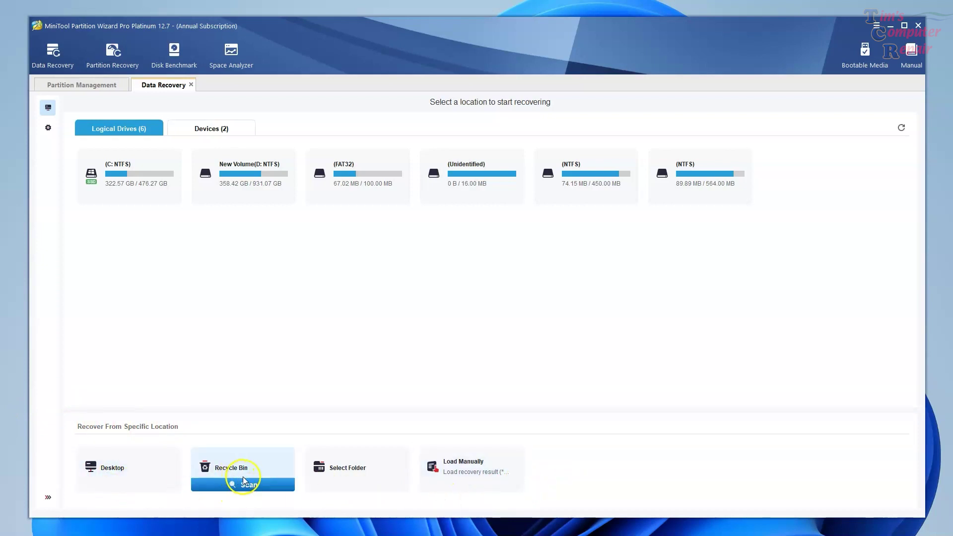
{"action": "mouse_move", "coordinate": [336, 480]}
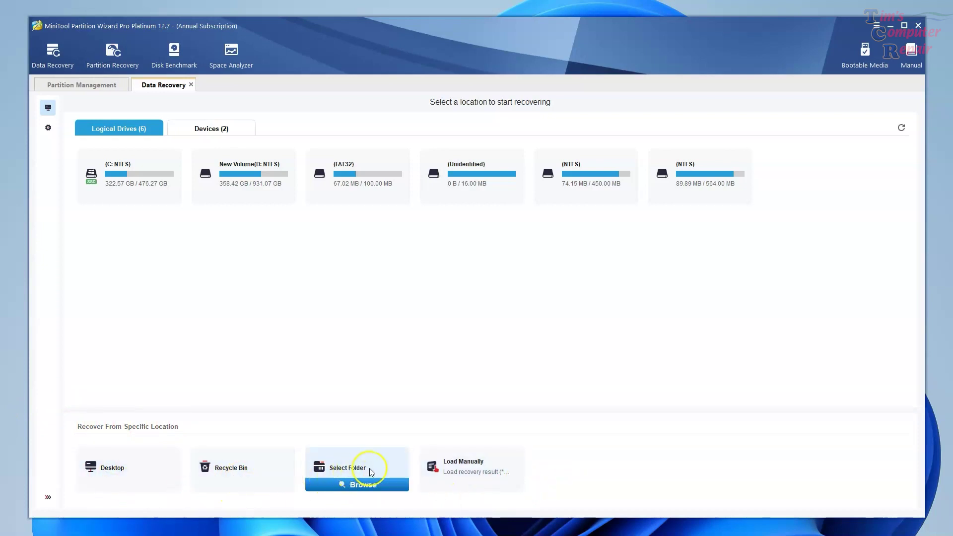
{"action": "mouse_move", "coordinate": [459, 489]}
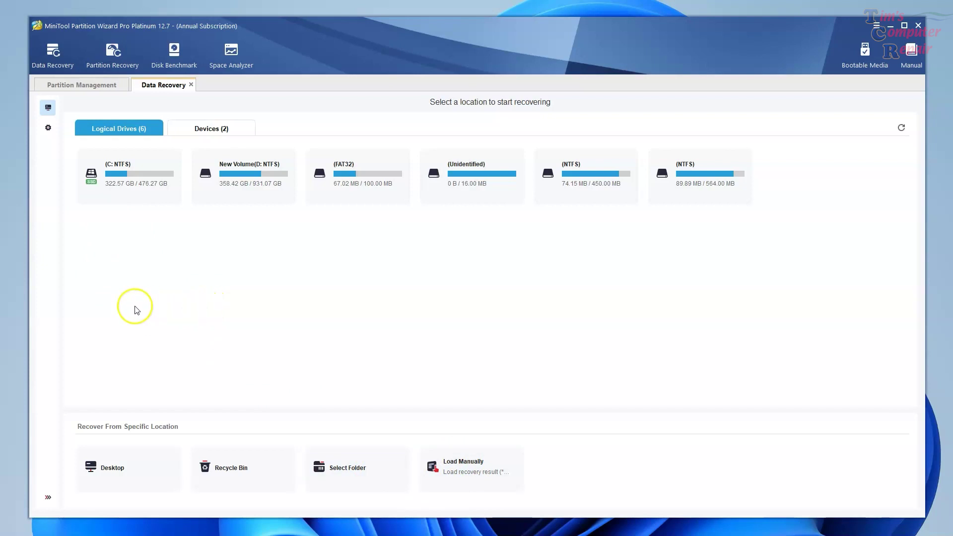
- Open Scan Settings and review the file types under the Other files category
{"action": "left_click", "coordinate": [47, 128]}
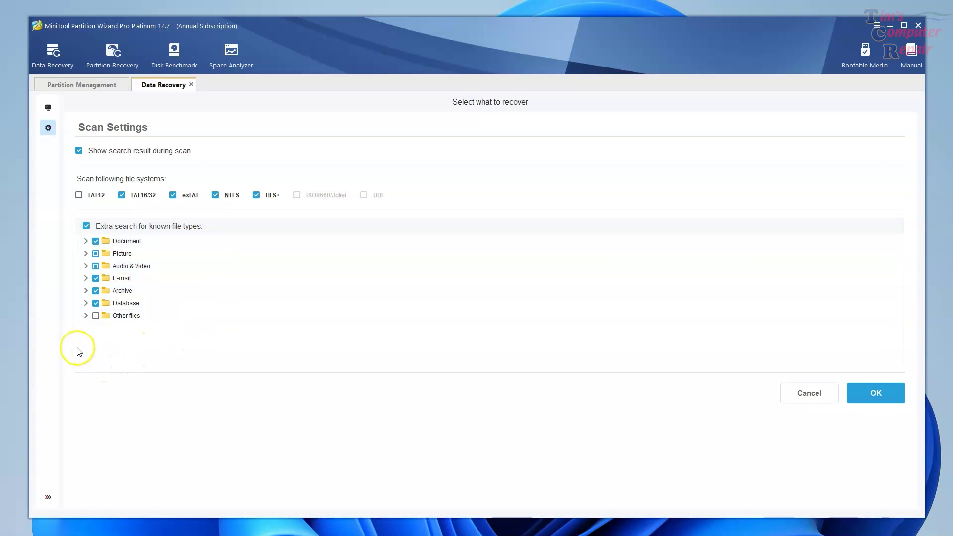
{"action": "left_click", "coordinate": [86, 316]}
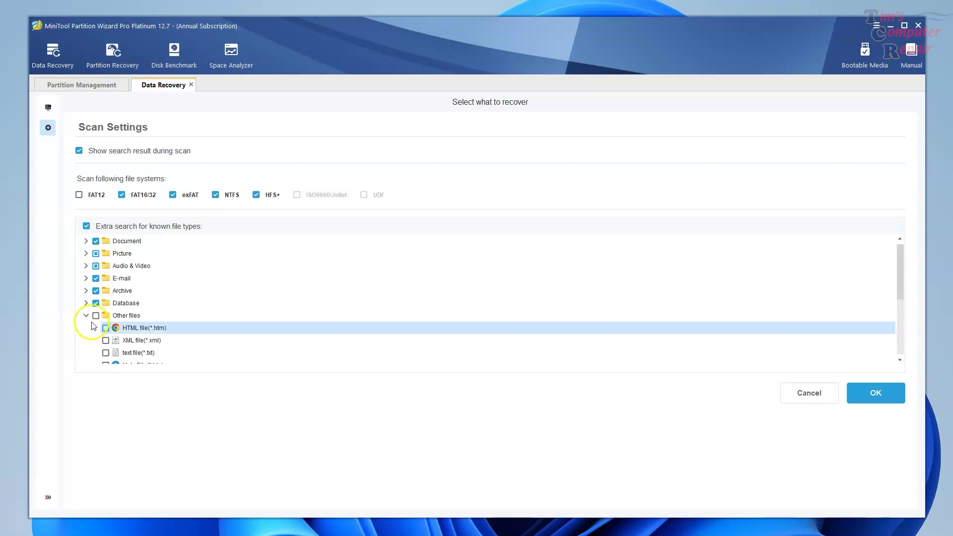
{"action": "scroll", "coordinate": [193, 333], "scroll_direction": "down", "scroll_amount": 2}
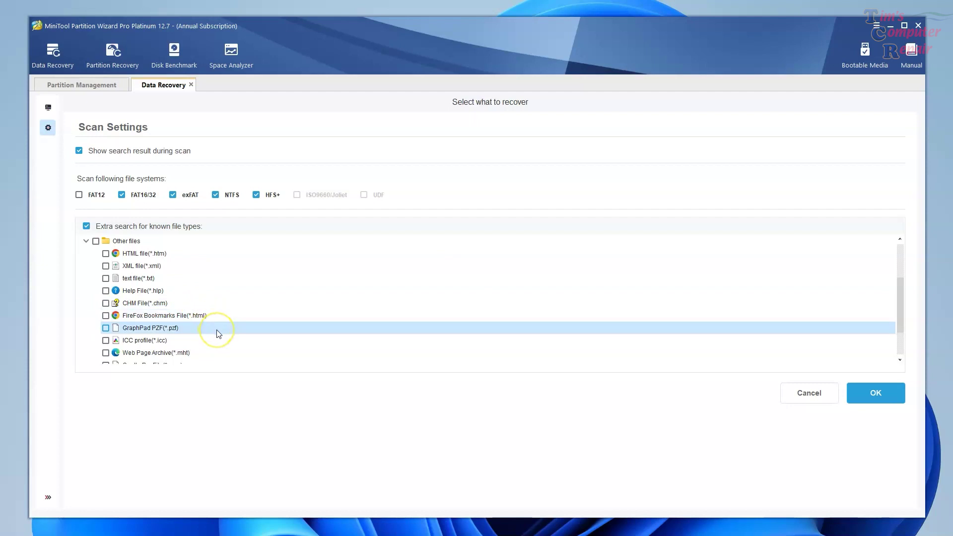
{"action": "scroll", "coordinate": [219, 333], "scroll_direction": "down", "scroll_amount": 2}
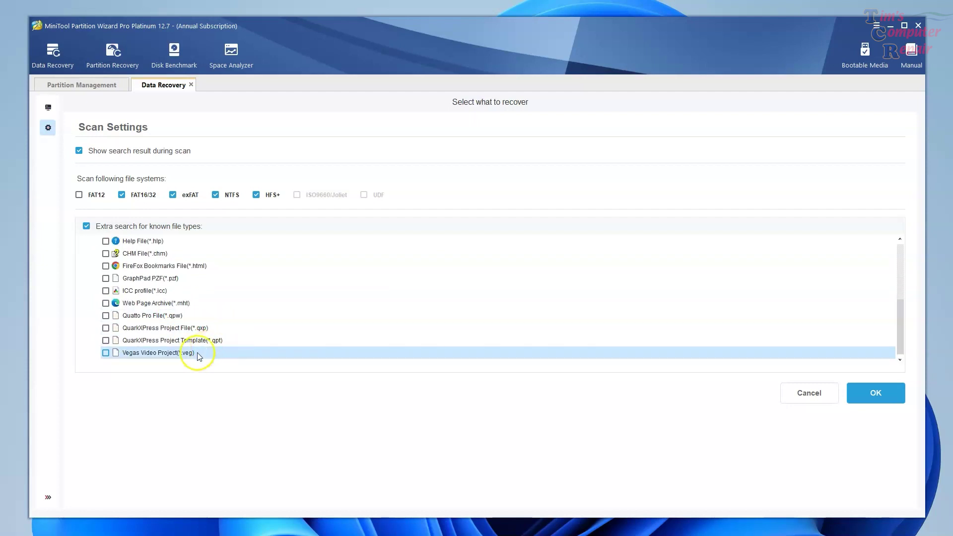
{"action": "scroll", "coordinate": [199, 357], "scroll_direction": "up", "scroll_amount": 10}
{"action": "left_click", "coordinate": [85, 266]}
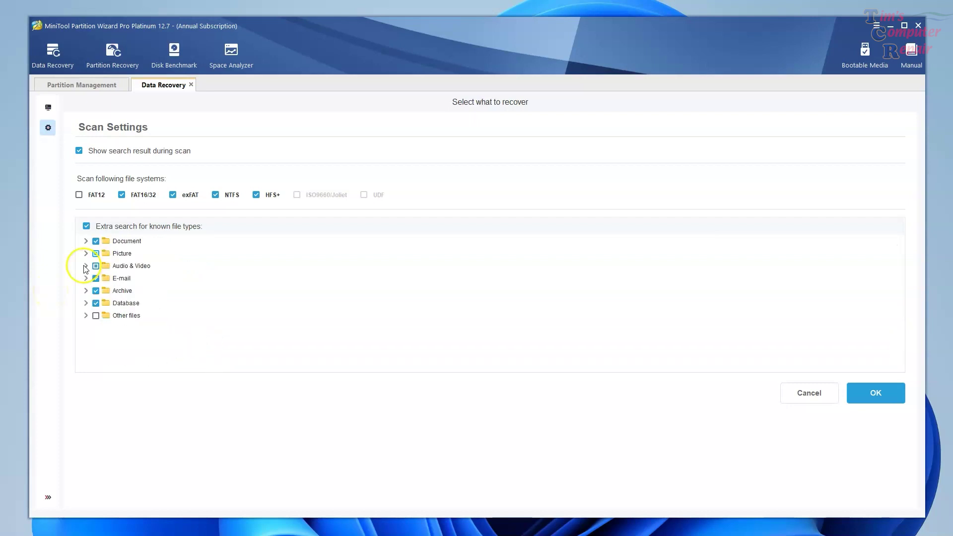
- Review the Database, Archive and E-mail file-type categories in Scan Settings
{"action": "left_click", "coordinate": [86, 304]}
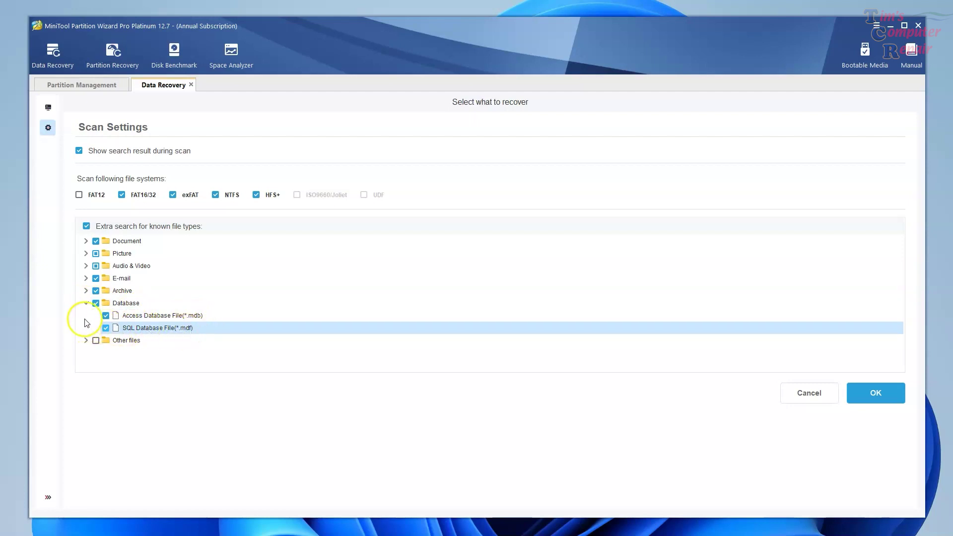
{"action": "left_click", "coordinate": [86, 303]}
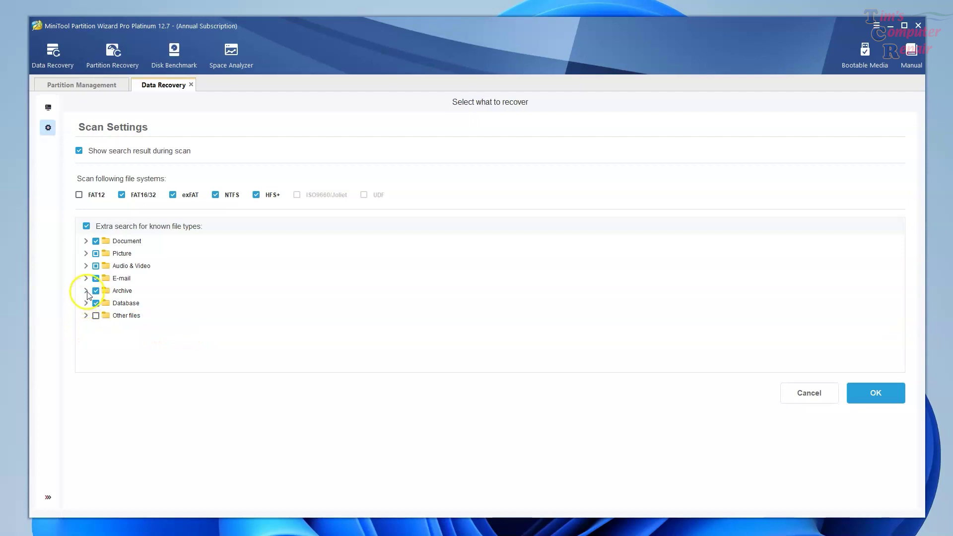
{"action": "left_click", "coordinate": [86, 290]}
{"action": "scroll", "coordinate": [187, 303], "scroll_direction": "down", "scroll_amount": 1}
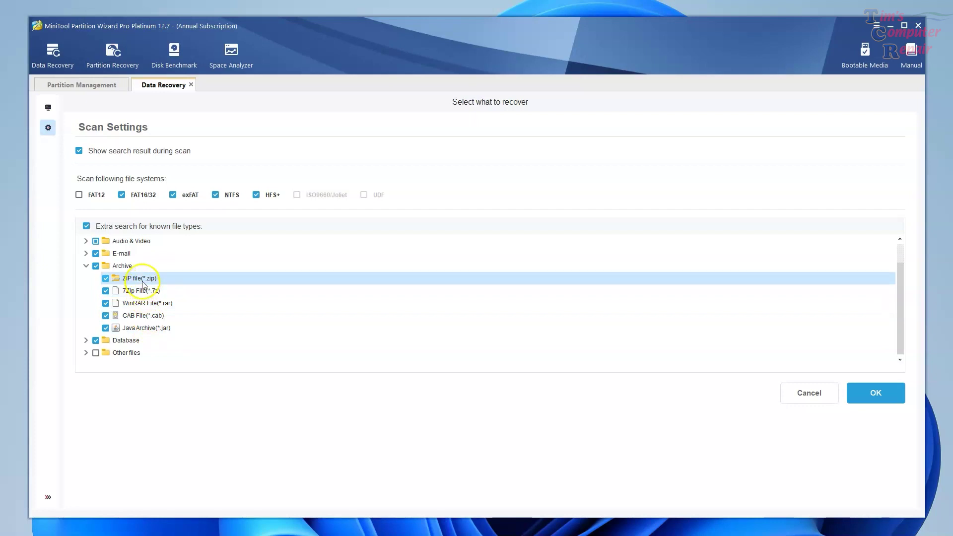
{"action": "left_click", "coordinate": [86, 266]}
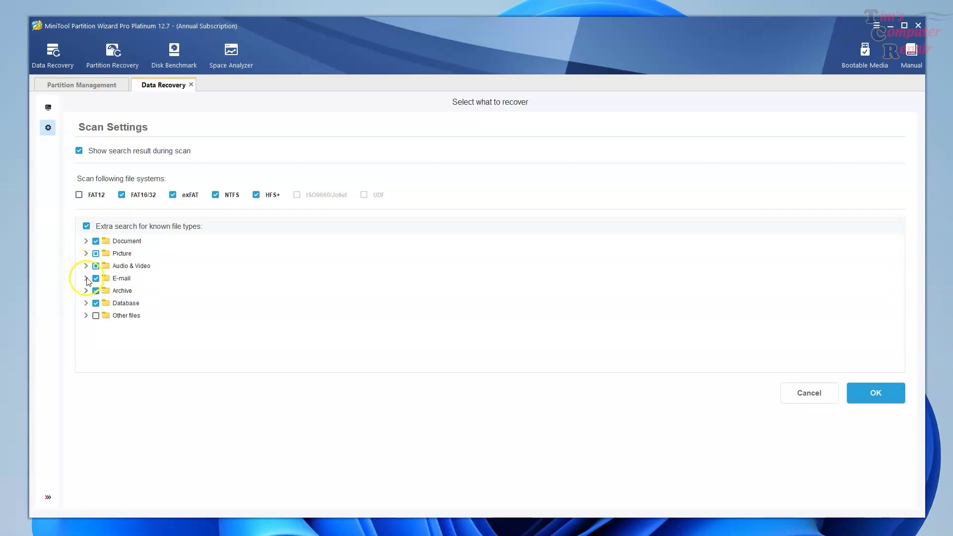
{"action": "left_click", "coordinate": [86, 279]}
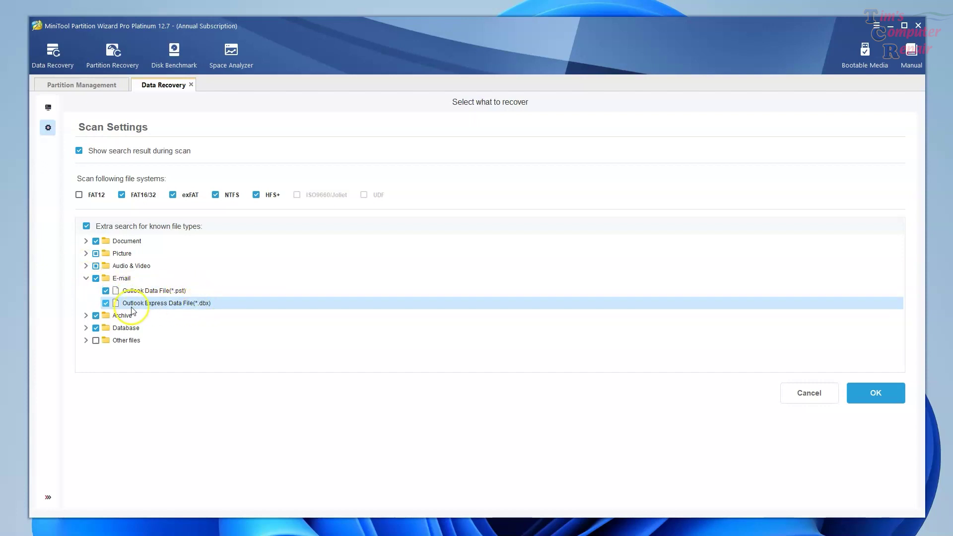
{"action": "left_click", "coordinate": [86, 279]}
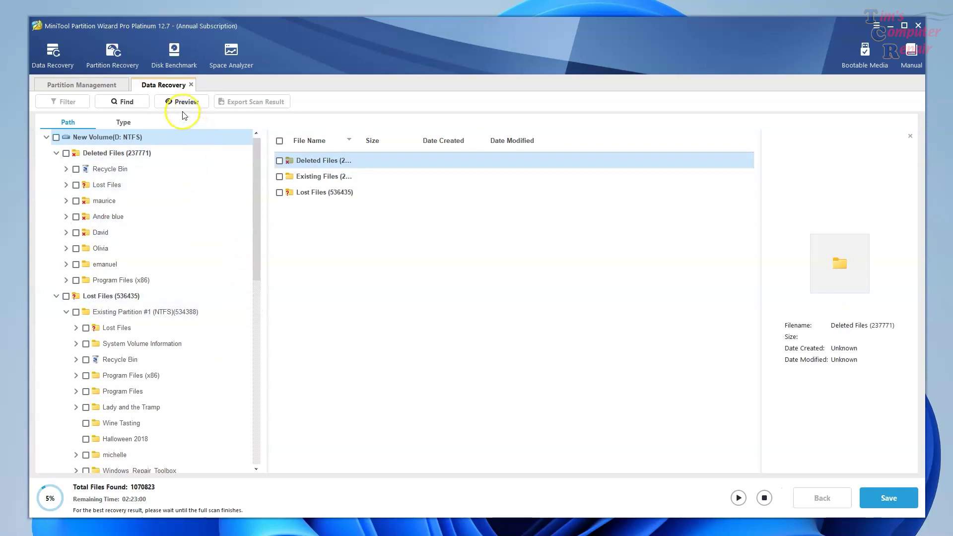
- Open the file name search for the scan results with Match Word enabled
{"action": "left_click", "coordinate": [115, 103]}
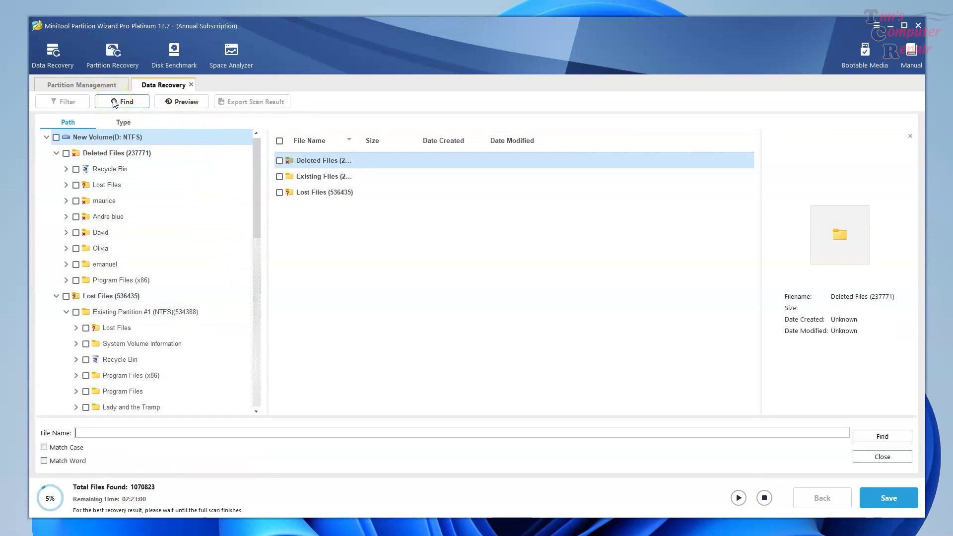
{"action": "left_click", "coordinate": [44, 462]}
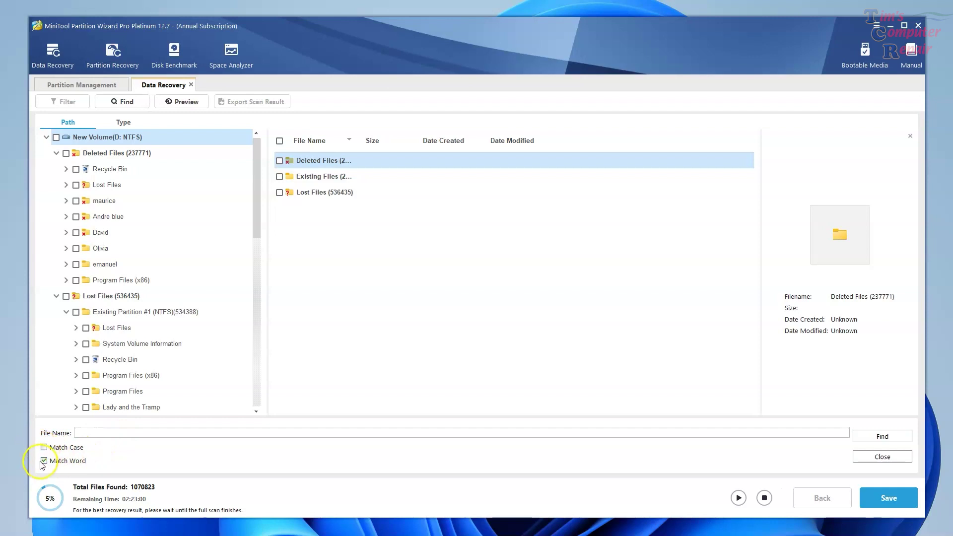
{"action": "left_click", "coordinate": [89, 434]}
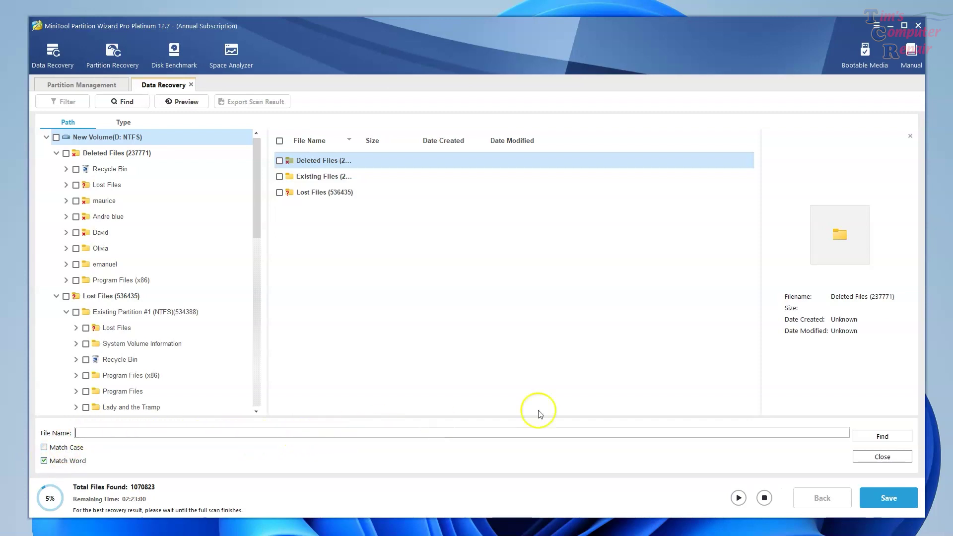
- Show the results filter and review its file type, date modified, file size and category choices
{"action": "left_click", "coordinate": [62, 102]}
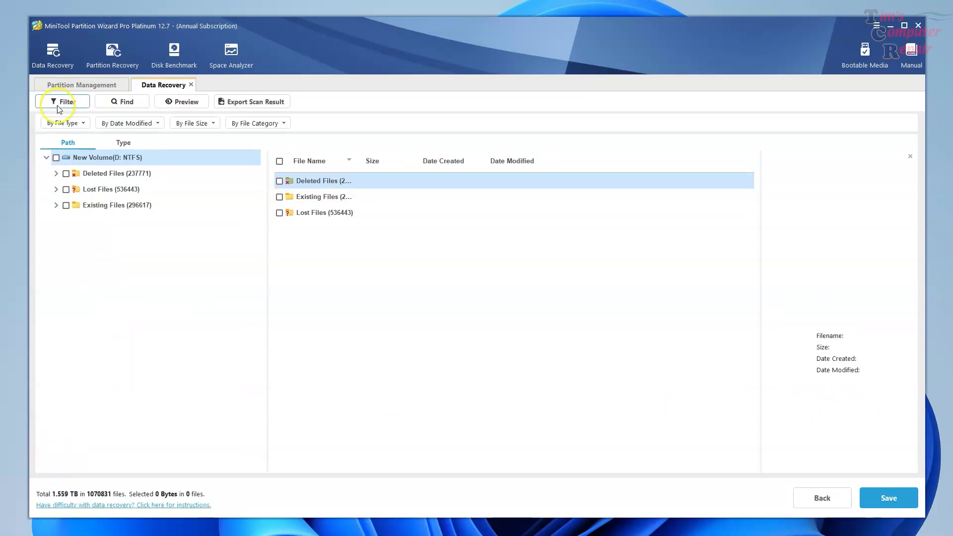
{"action": "left_click", "coordinate": [62, 123]}
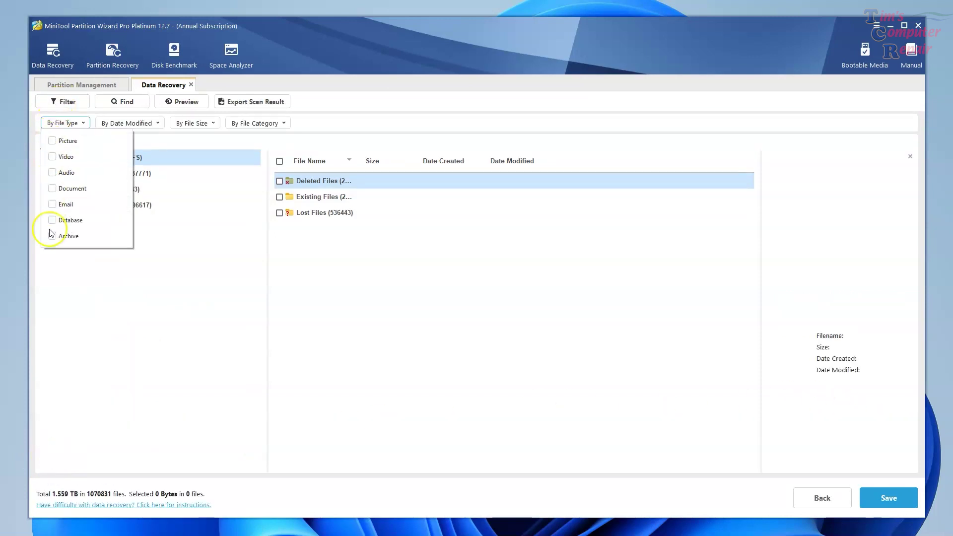
{"action": "left_click", "coordinate": [115, 348]}
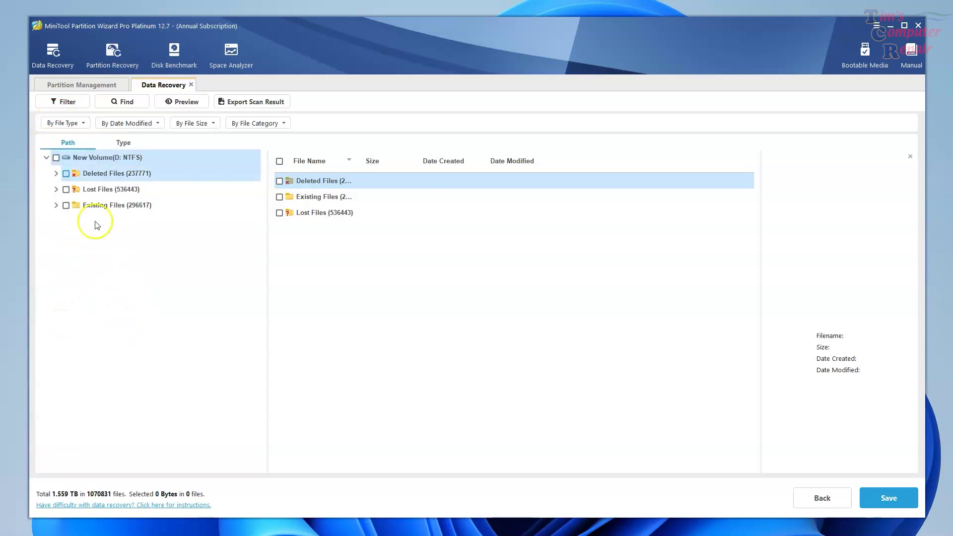
{"action": "left_click", "coordinate": [63, 123]}
{"action": "left_click", "coordinate": [122, 123]}
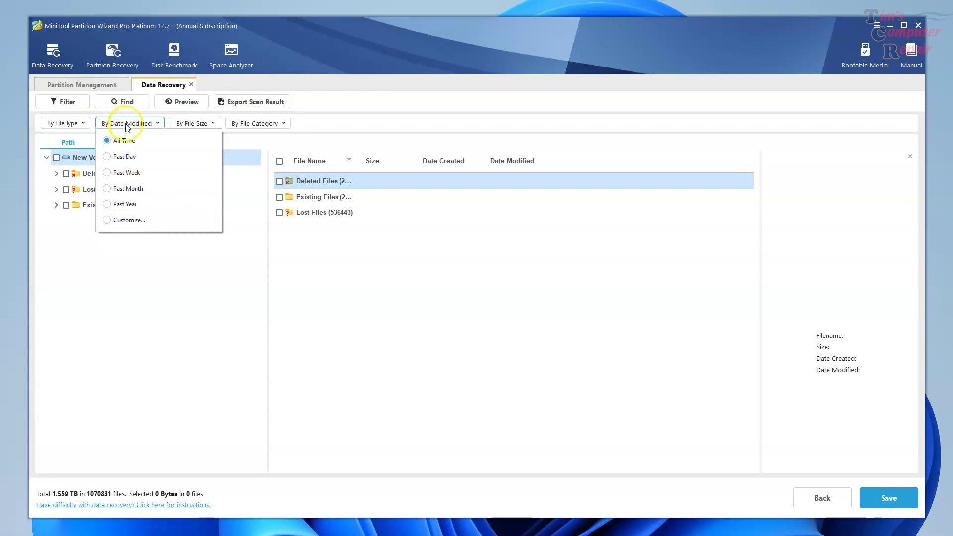
{"action": "left_click", "coordinate": [192, 123]}
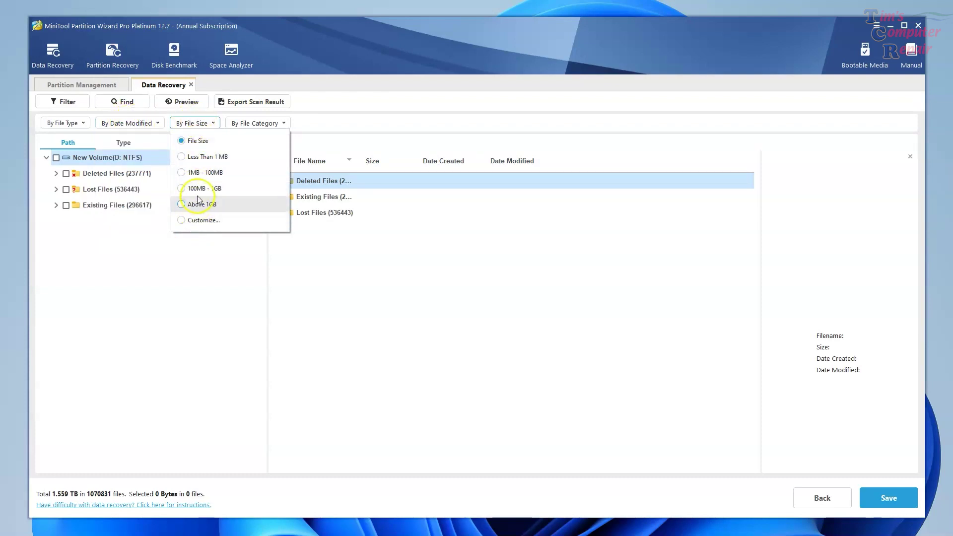
{"action": "left_click", "coordinate": [257, 123]}
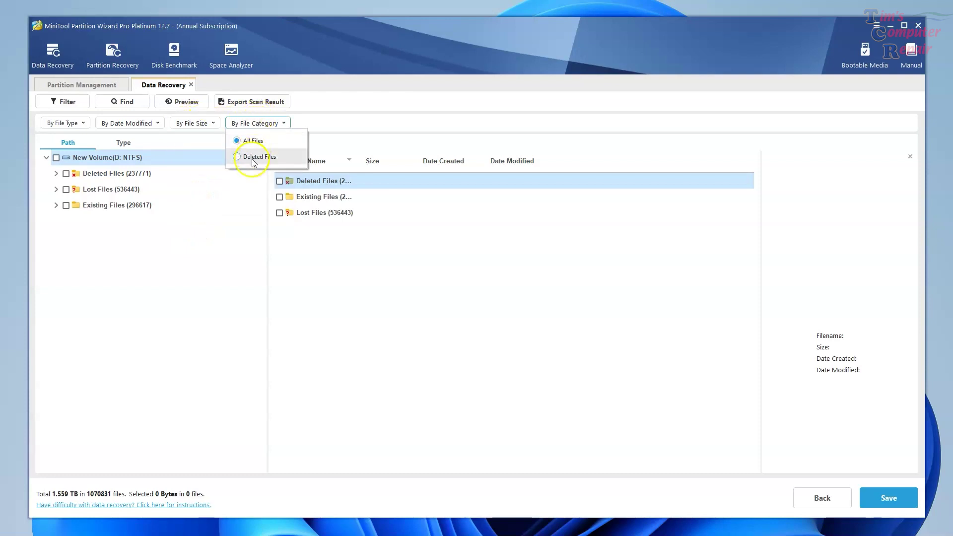
{"action": "left_click", "coordinate": [309, 119]}
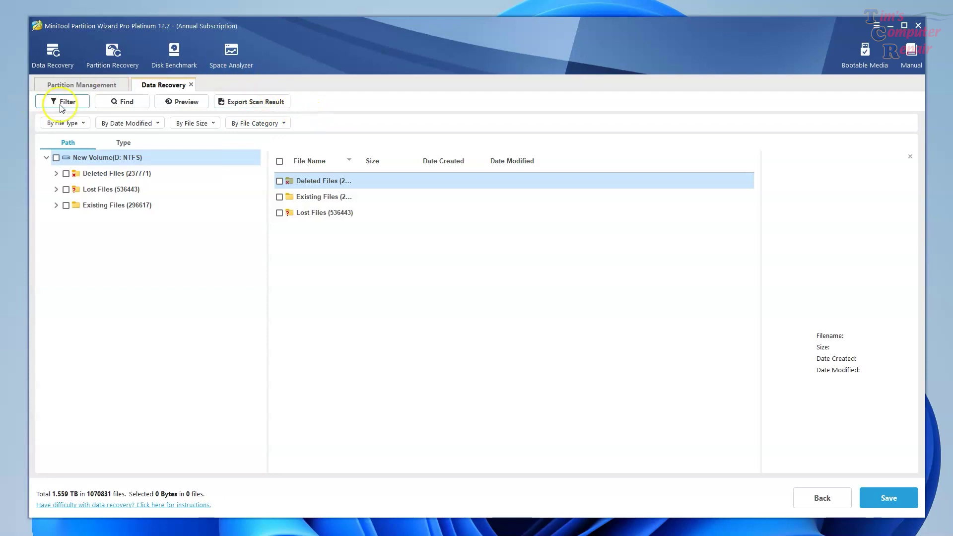
{"action": "left_click", "coordinate": [254, 123]}
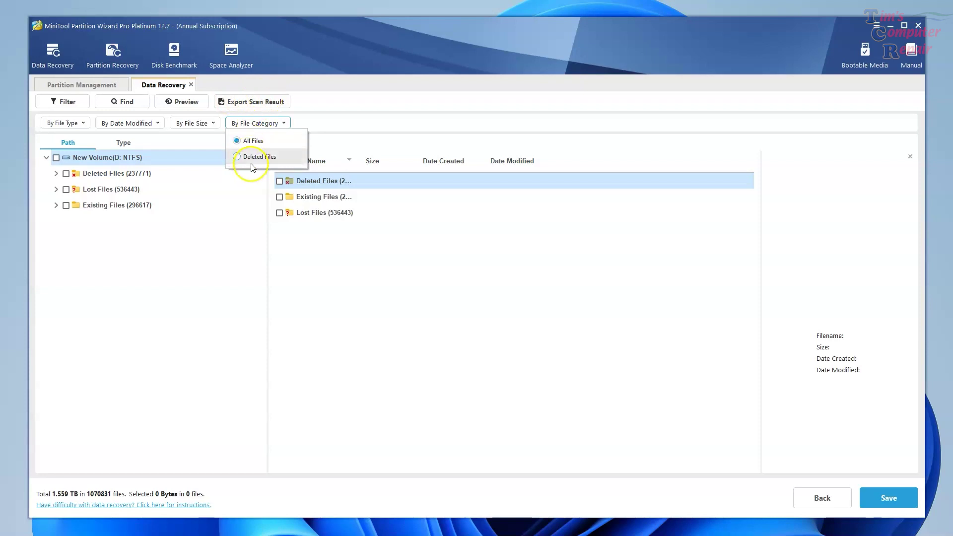
{"action": "left_click", "coordinate": [397, 133]}
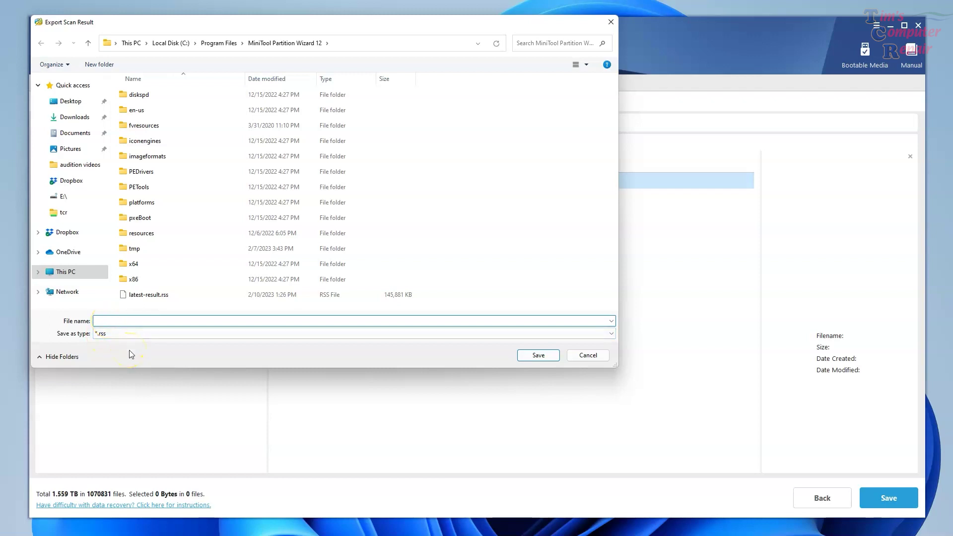
- Enter 'Reco' as the export file name, then close the Export Scan Result dialog unsaved
{"action": "type", "text": "Recovery"}
{"action": "left_click", "coordinate": [612, 23]}
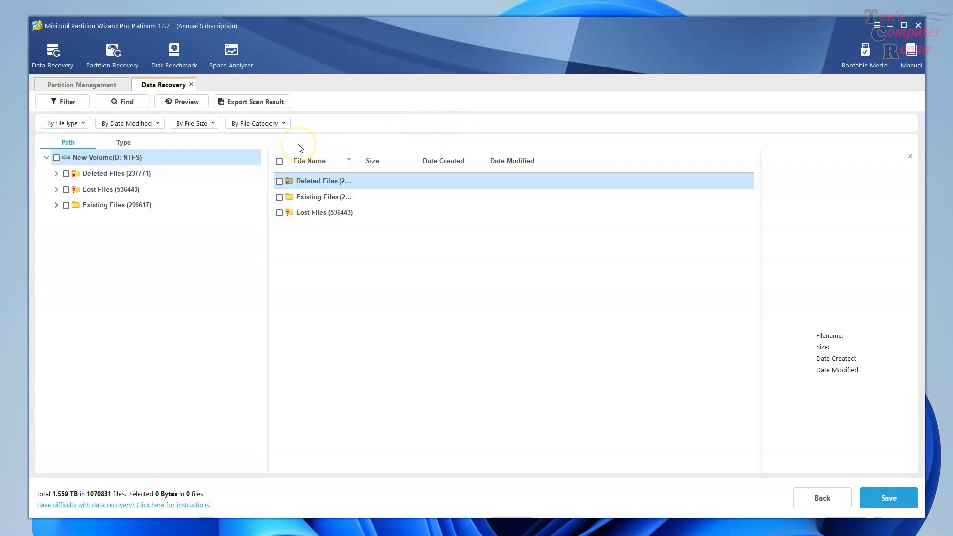
- Collapse the filter bar above the D: scan results
{"action": "left_click", "coordinate": [46, 102]}
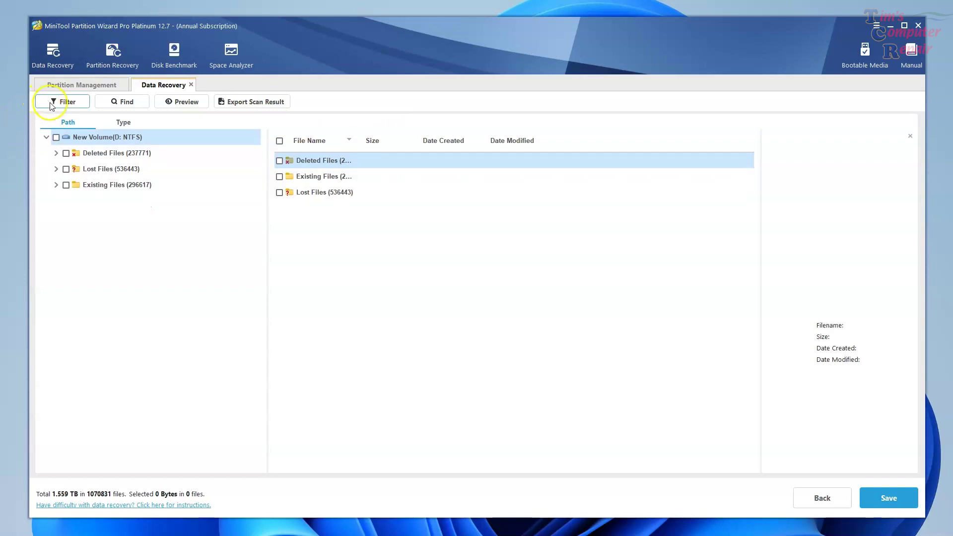